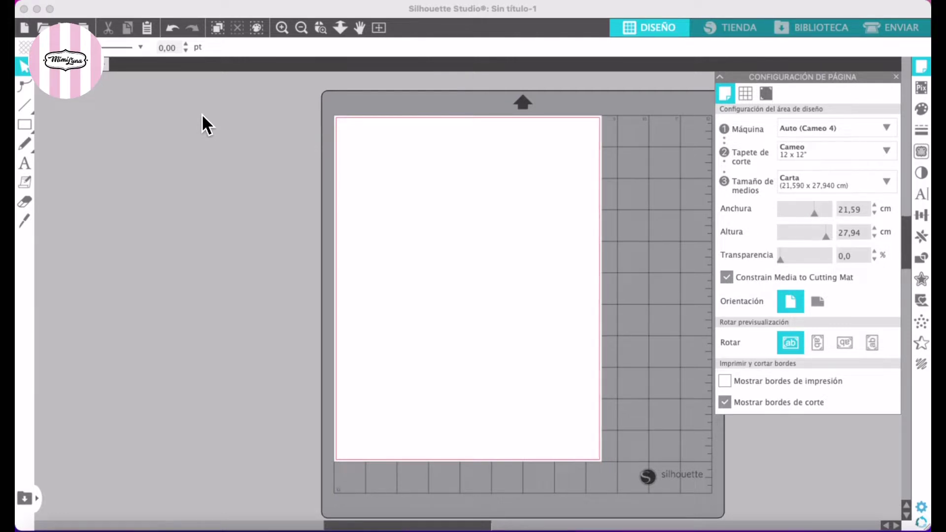
# - Draw a rectangle about 5.5 × 8.3 cm near the page's upper-left corner
pyautogui.click(28, 120)
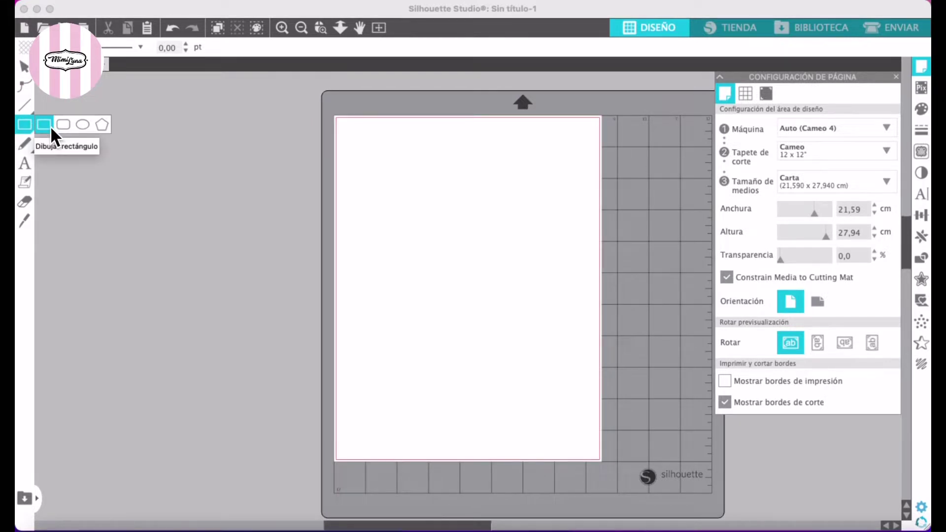
pyautogui.click(47, 125)
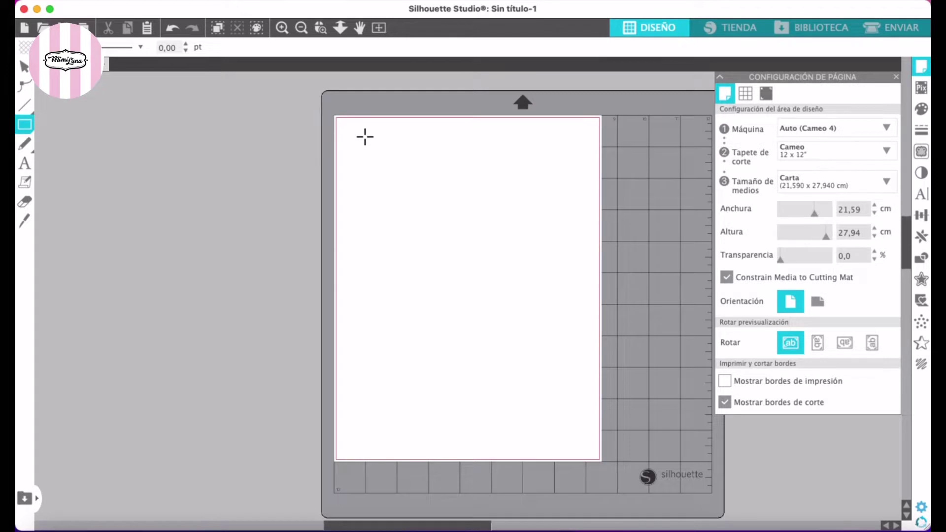
pyautogui.moveTo(354, 137); pyautogui.dragTo(422, 240)
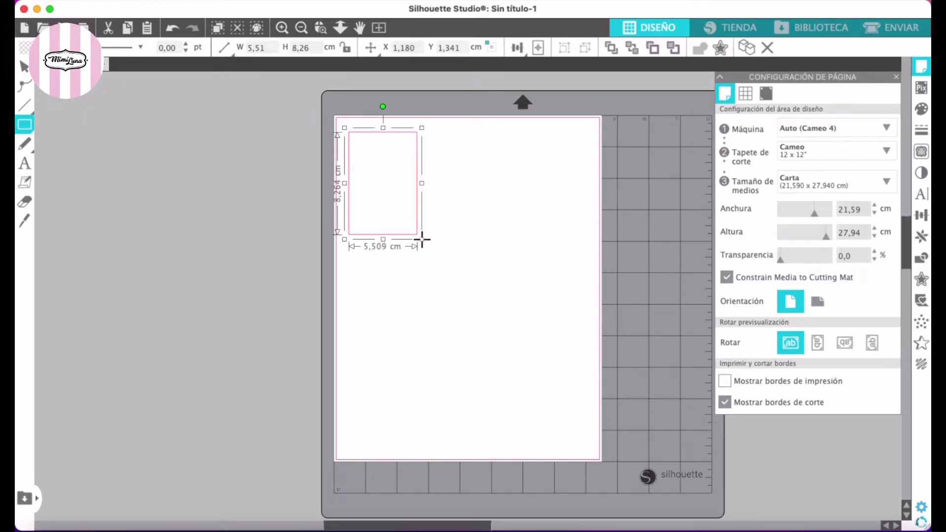
# - Set the rectangle's width to 4 cm and its height to 8 cm
pyautogui.moveTo(364, 54)
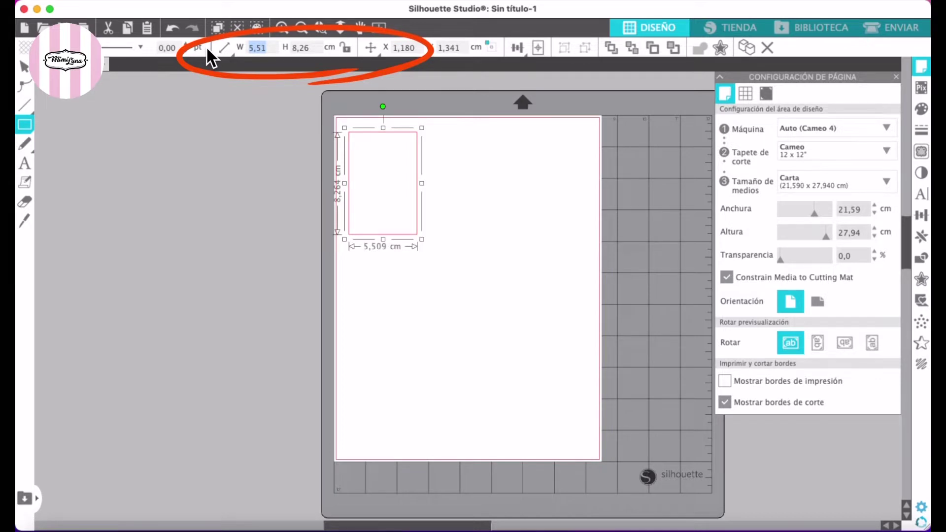
pyautogui.write('4,00')
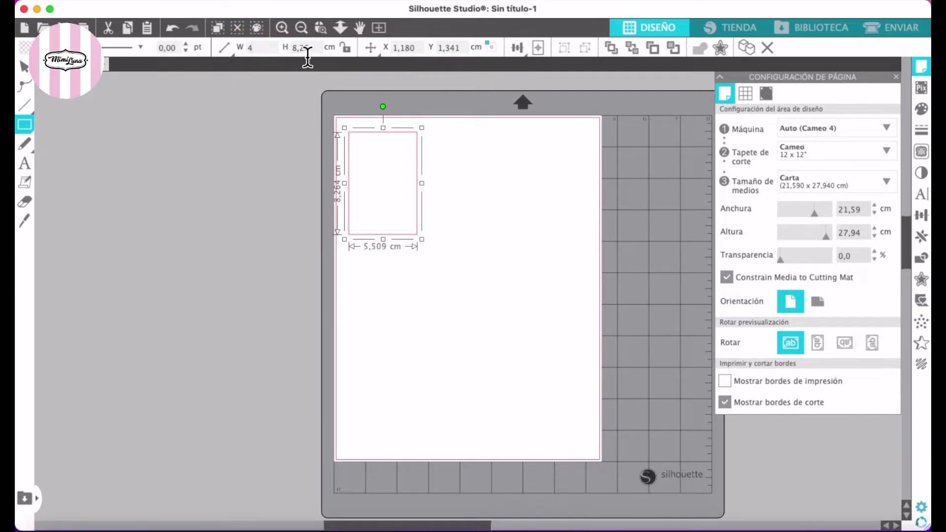
pyautogui.doubleClick(310, 53)
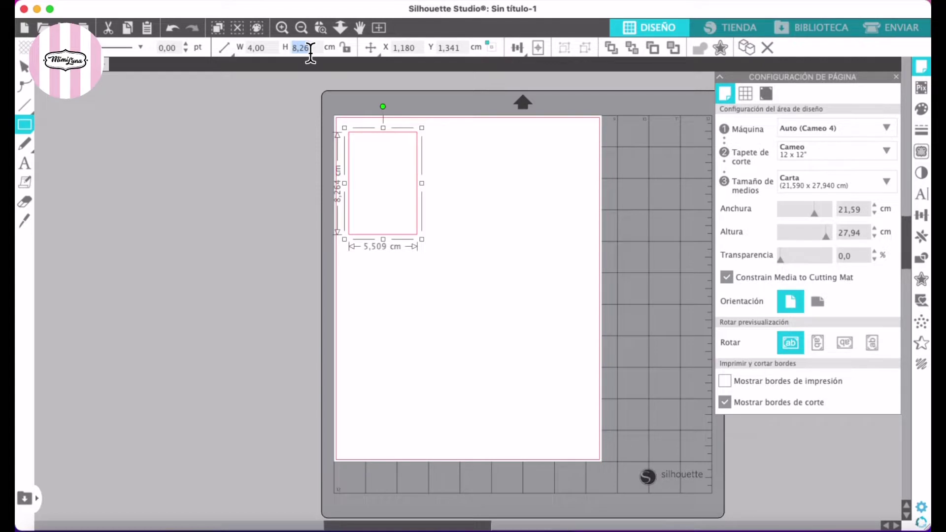
pyautogui.write('8,00')
pyautogui.press('Return')
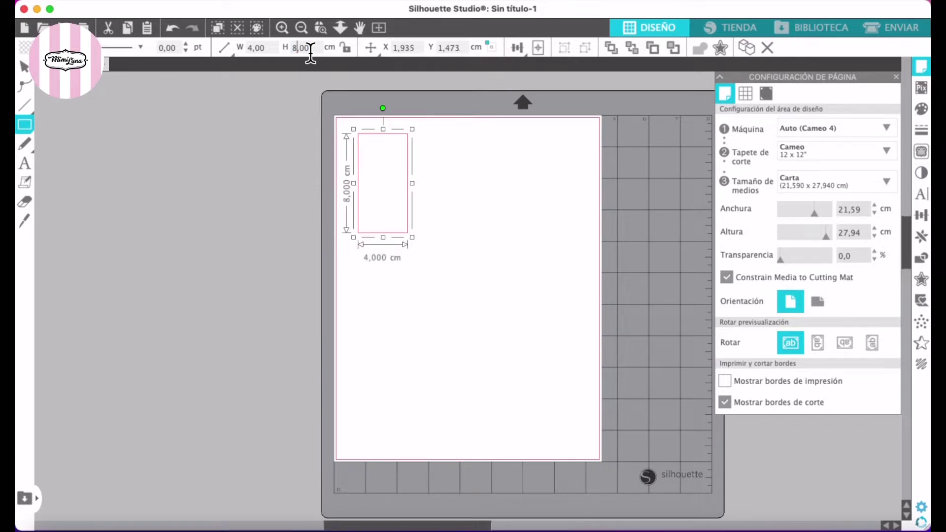
# - Move the rectangle slightly closer to the page's upper-left corner, to about X 1,588 and Y 1,438 cm
pyautogui.click(287, 36)
pyautogui.scroll(3, 352, 127)
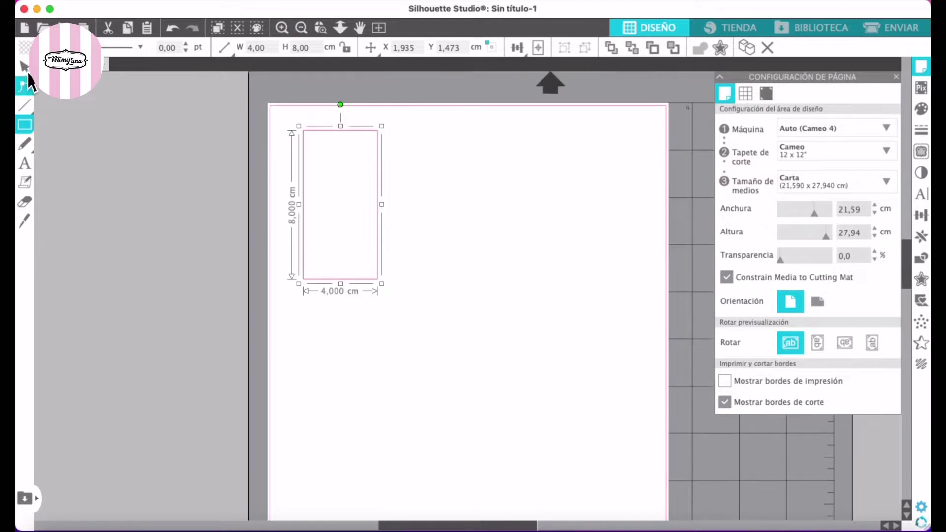
pyautogui.click(25, 66)
pyautogui.moveTo(343, 146); pyautogui.dragTo(327, 133)
# - Set the rectangle's outline thickness to 2 pt
pyautogui.click(170, 49)
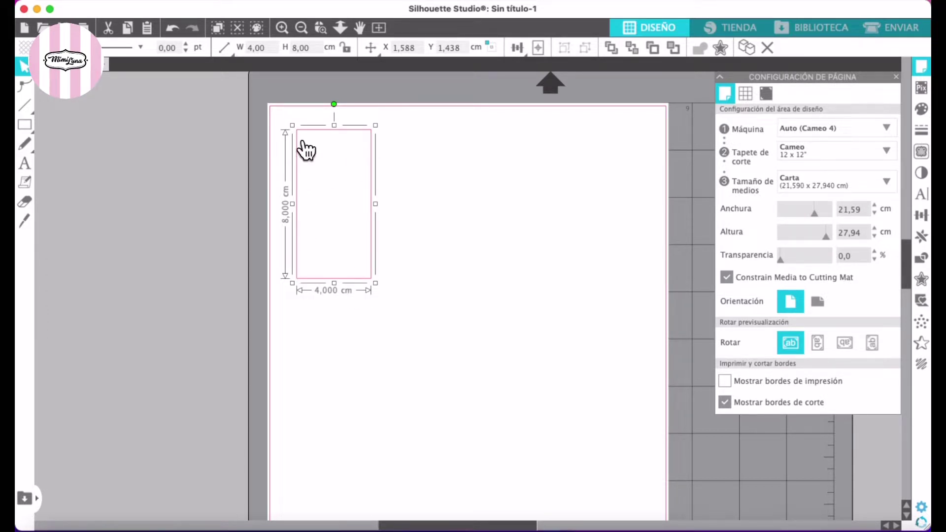
pyautogui.click(186, 44)
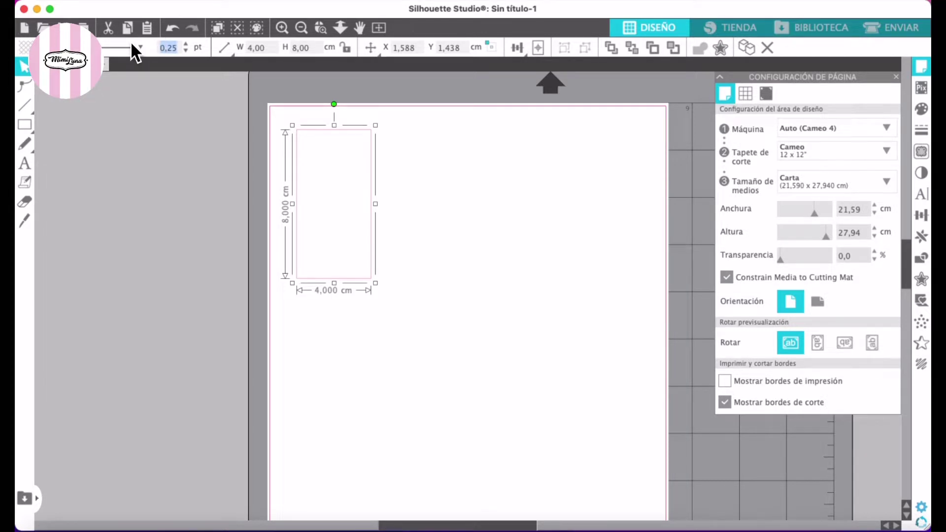
pyautogui.write('2')
pyautogui.press('Return')
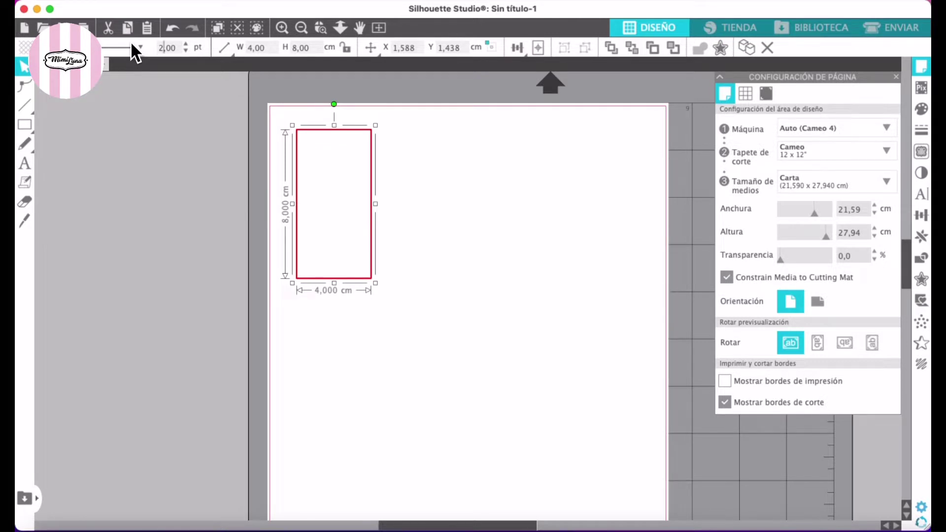
# - Try a 0,25 pt outline on the rectangle and restore the thickness to 2 pt
pyautogui.doubleClick(175, 54)
pyautogui.write('0,25')
pyautogui.press('Return')
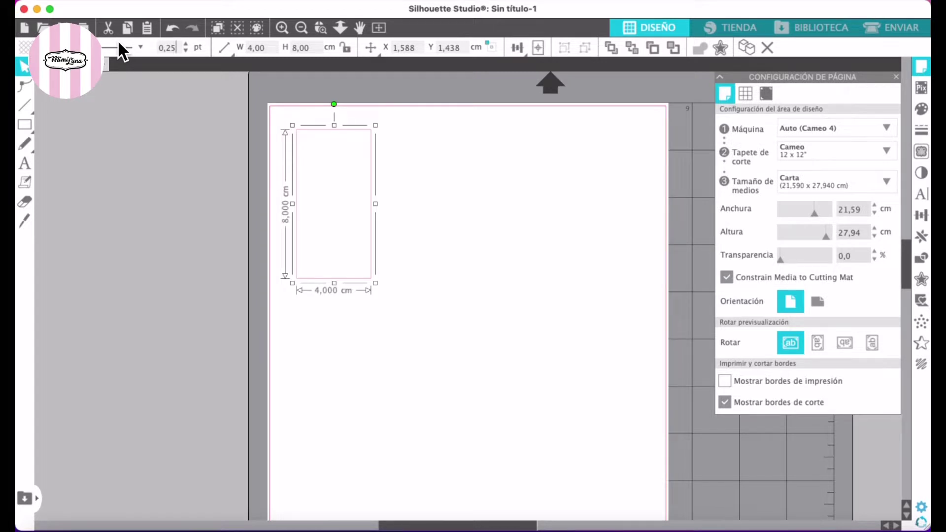
pyautogui.press('super+a')
pyautogui.write('2')
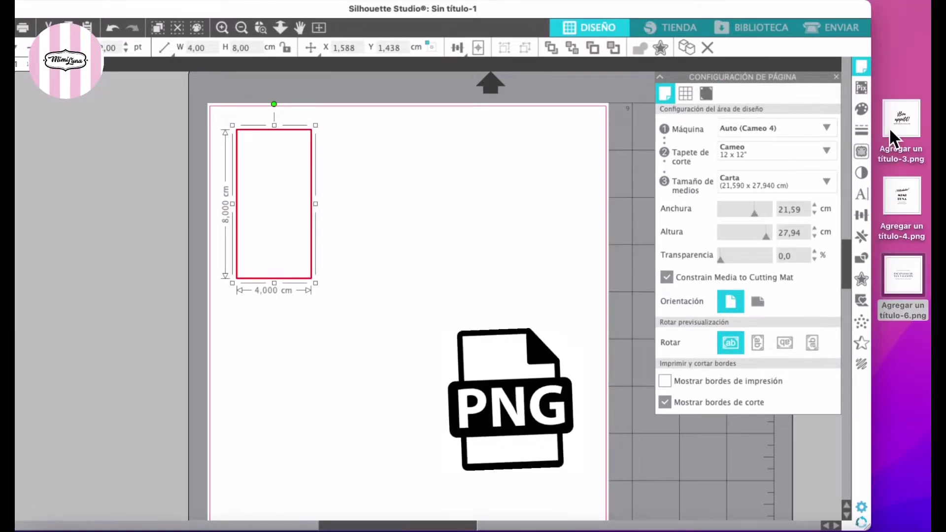
# - Preview the desktop images Agregar un título-3.png, Agregar un título-4.png and Agregar un título-6.png, closing each one after viewing
pyautogui.doubleClick(891, 129)
pyautogui.press('super+w')
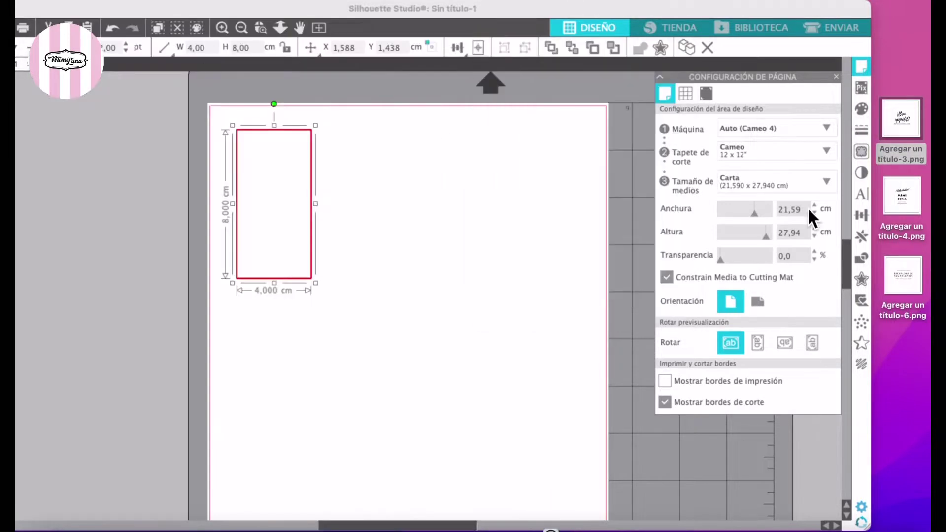
pyautogui.click(895, 185)
pyautogui.doubleClick(895, 185)
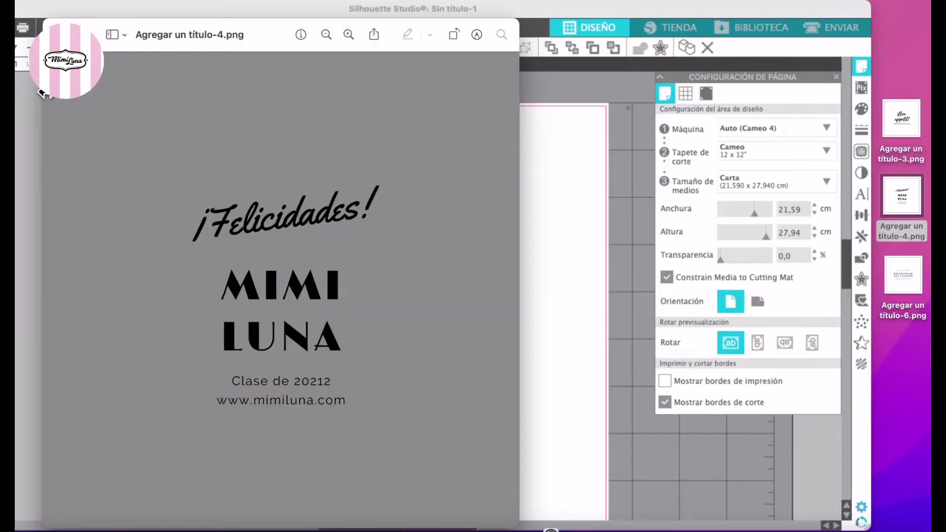
pyautogui.press('super+w')
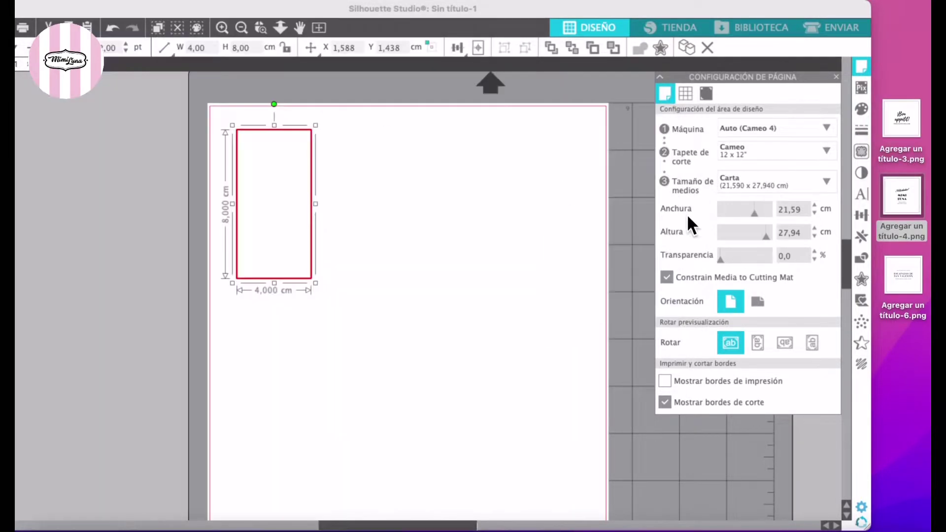
pyautogui.doubleClick(912, 267)
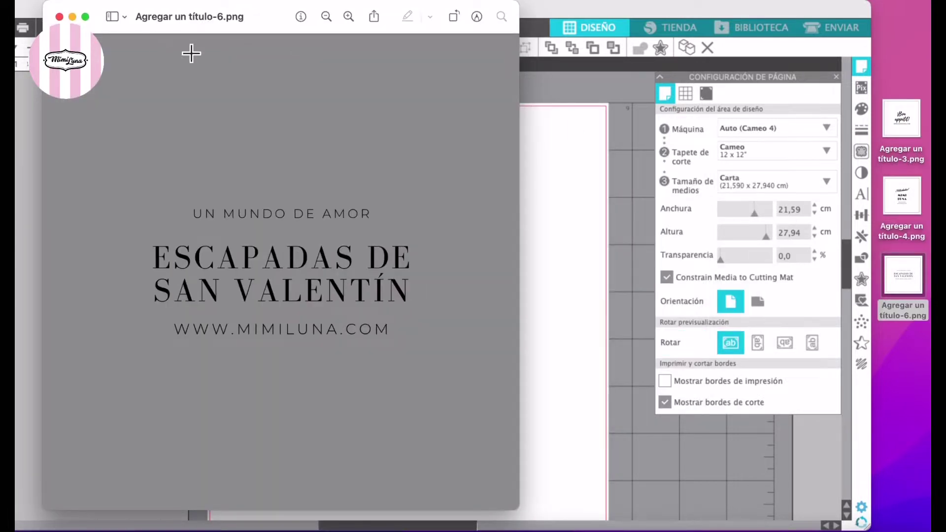
pyautogui.click(59, 17)
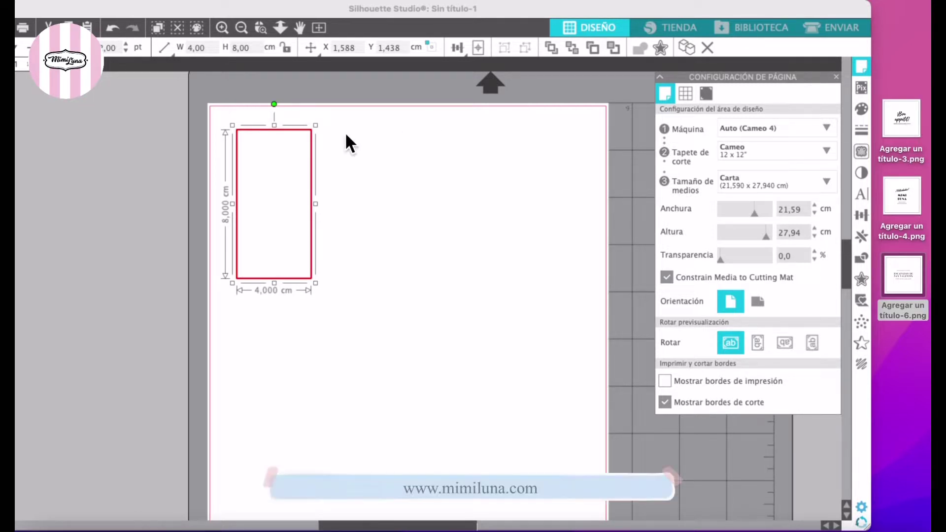
# - Duplicate the rectangle to the right three times to form a row of four adjoining rectangles, and clear the selection
pyautogui.click(313, 138)
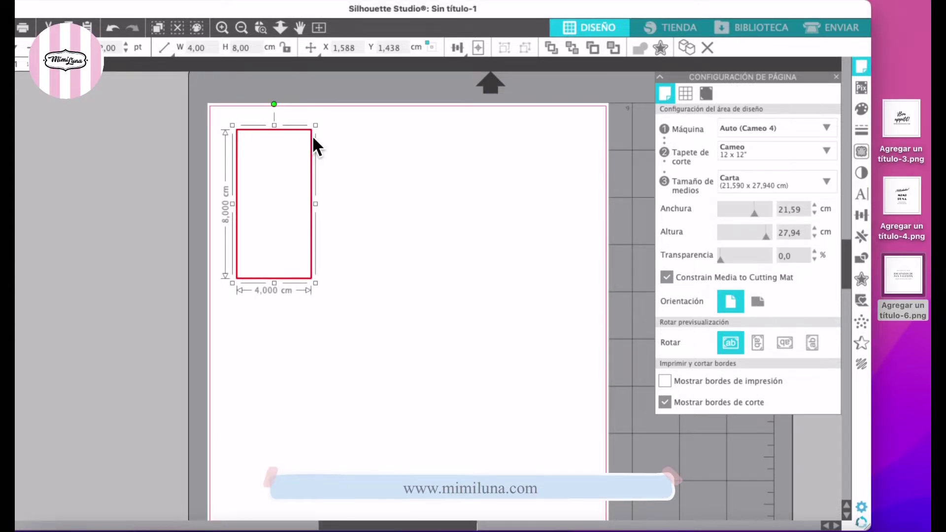
pyautogui.click(861, 238)
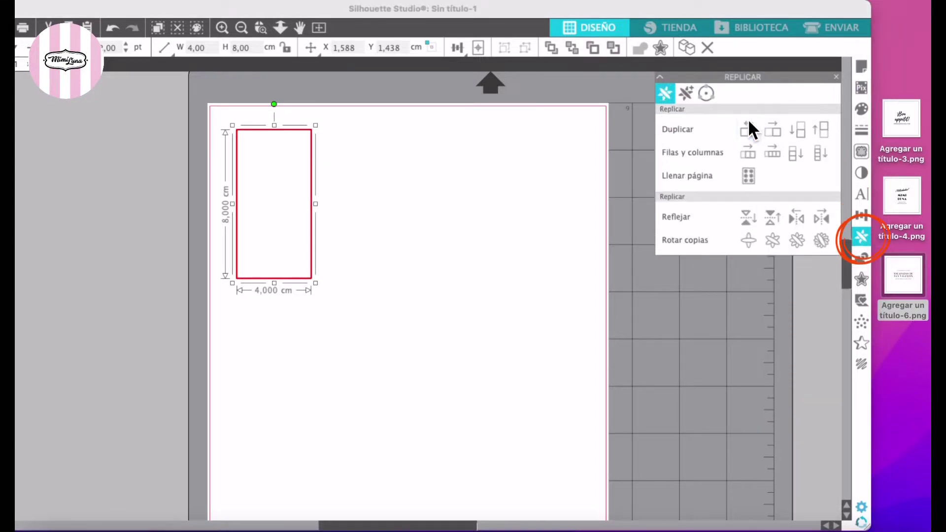
pyautogui.click(772, 132)
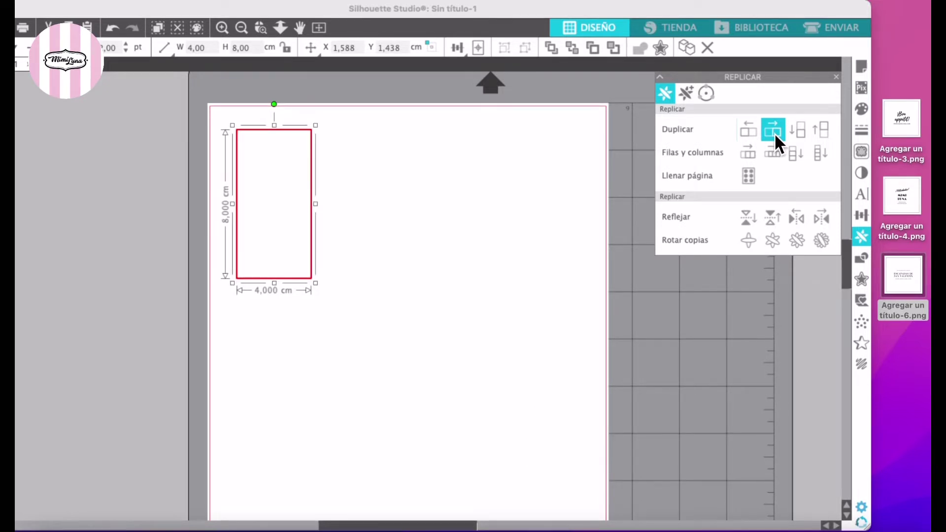
pyautogui.click(772, 130)
pyautogui.click(775, 136)
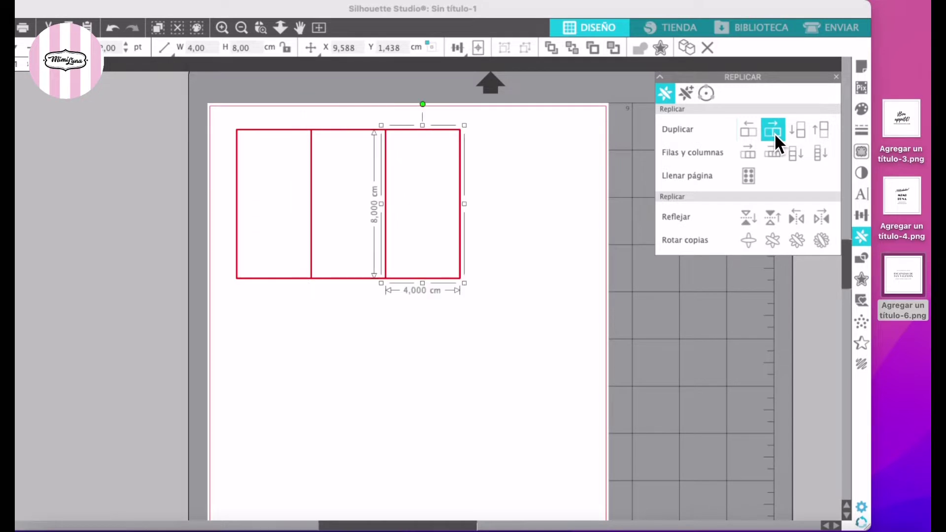
pyautogui.click(773, 132)
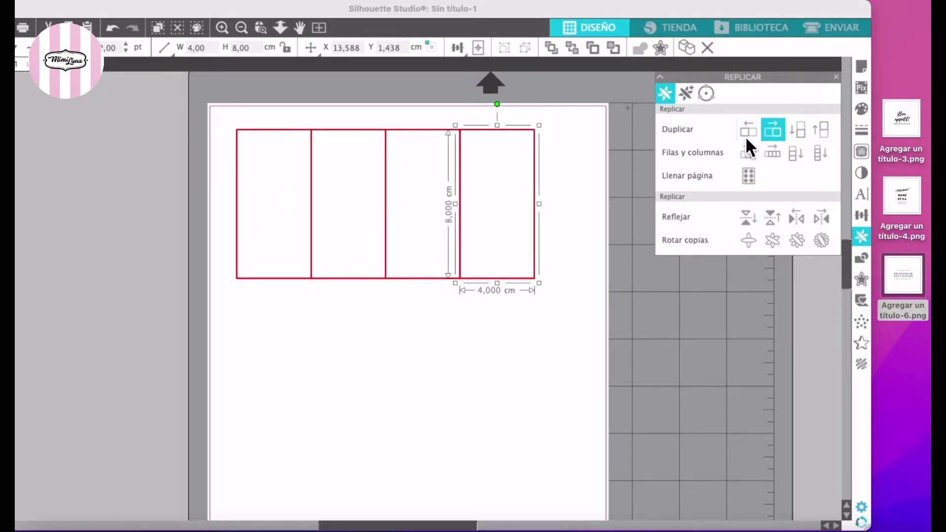
pyautogui.click(126, 127)
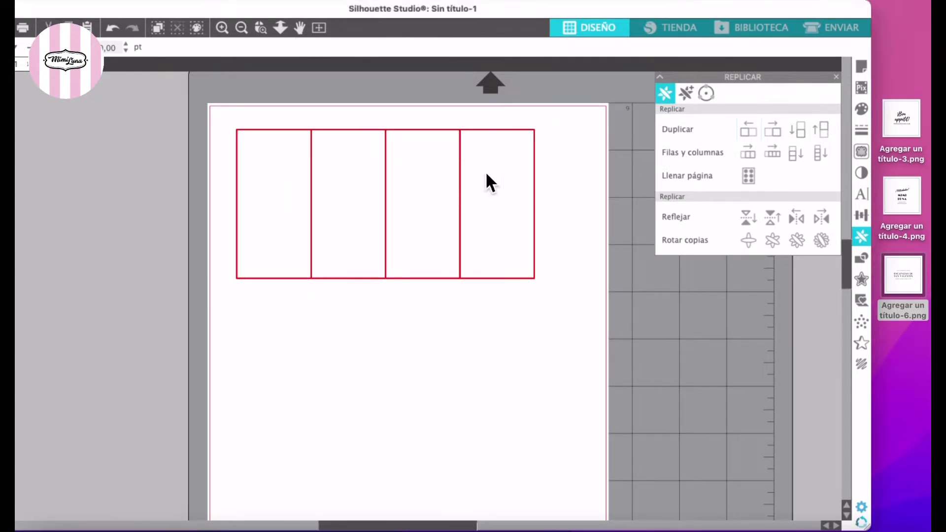
# - Fill the first three rectangles with Agregar un título-3.png, Agregar un título-4.png and Agregar un título-6.png from the desktop, in that order
pyautogui.click(909, 123)
pyautogui.moveTo(906, 115); pyautogui.dragTo(270, 194)
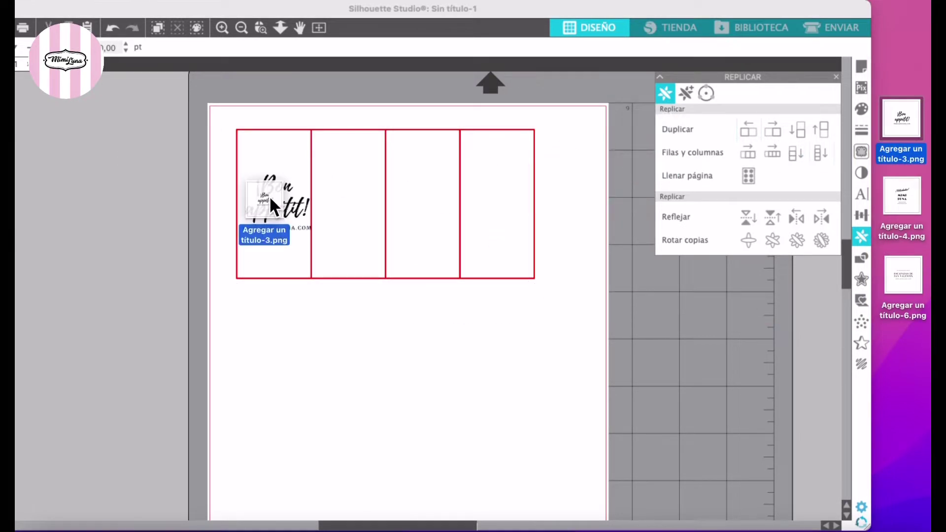
pyautogui.moveTo(902, 198); pyautogui.dragTo(339, 218)
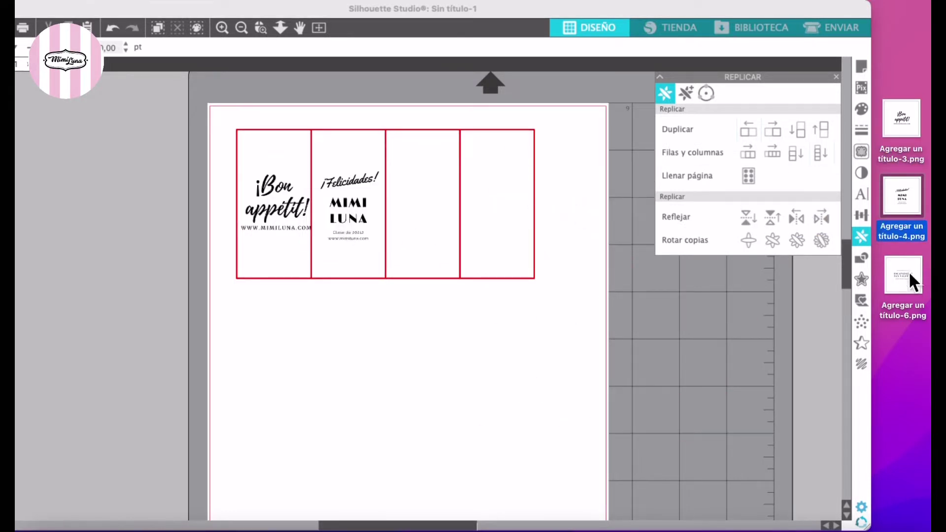
pyautogui.moveTo(913, 279); pyautogui.dragTo(451, 214)
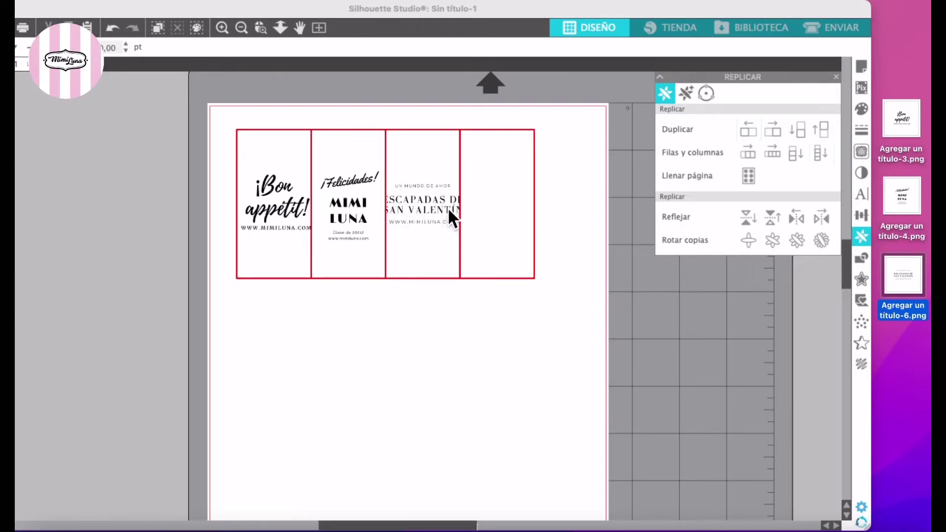
pyautogui.moveTo(289, 10); pyautogui.dragTo(329, 6)
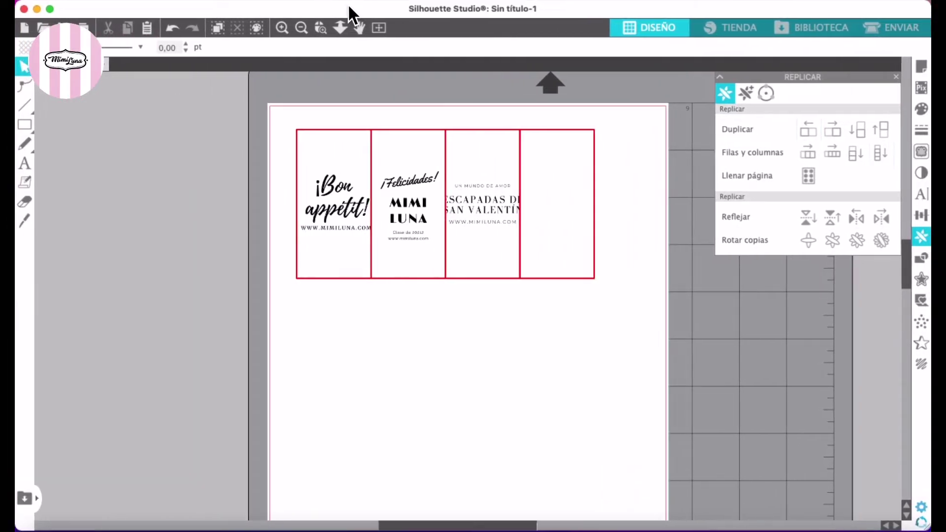
# - Shift the "¡Bon appétit!" pattern fill upward inside the first rectangle with the advanced fill option Acomodar motivo
pyautogui.click(287, 30)
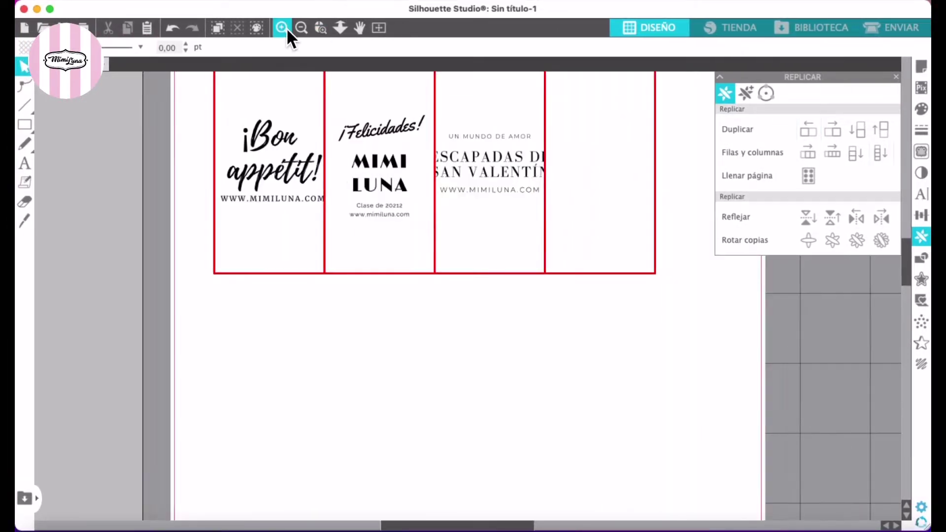
pyautogui.click(277, 157)
pyautogui.scroll(3, 277, 156)
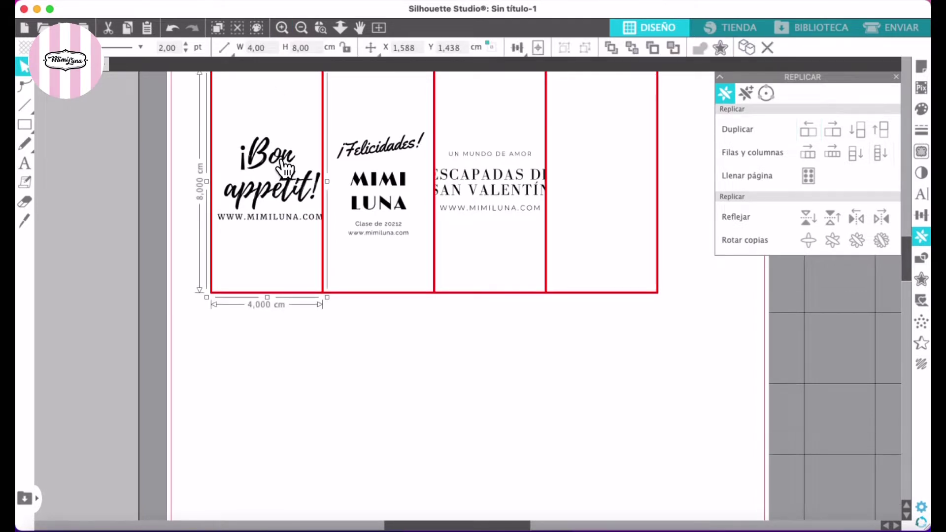
pyautogui.click(921, 110)
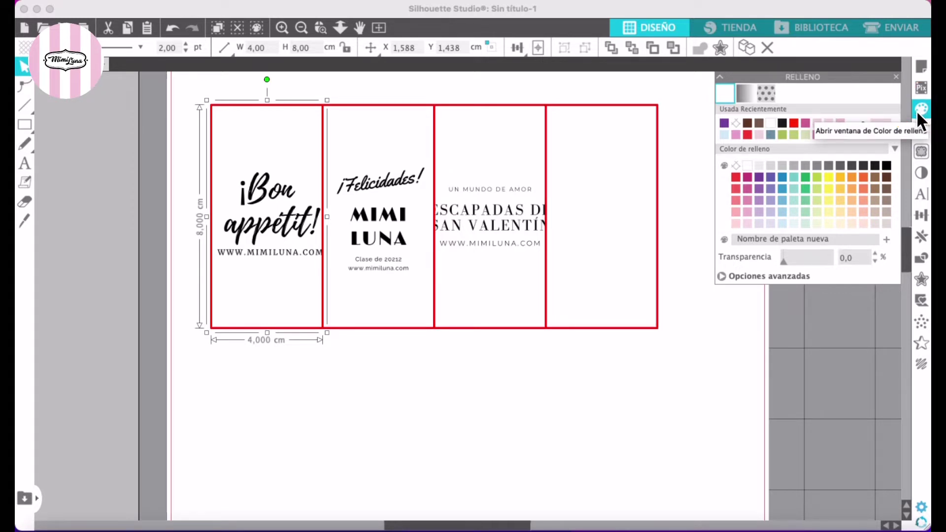
pyautogui.click(767, 92)
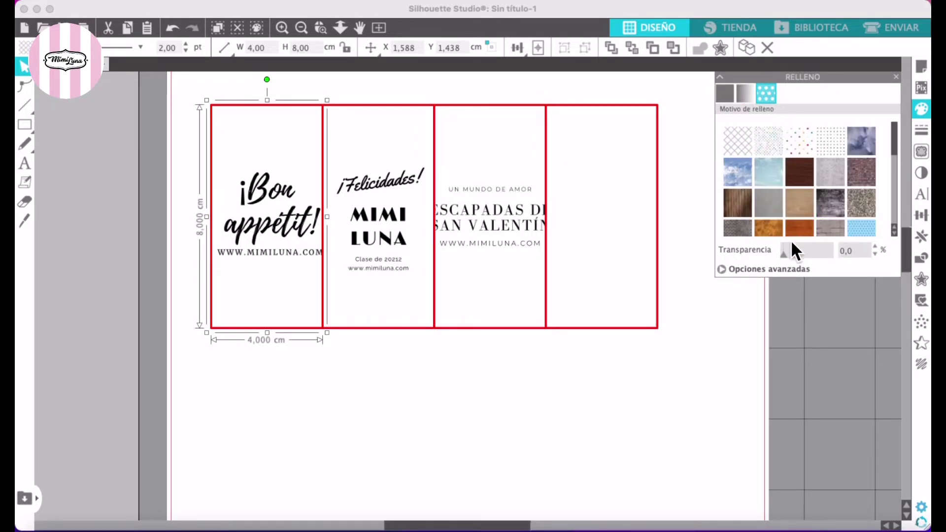
pyautogui.click(774, 269)
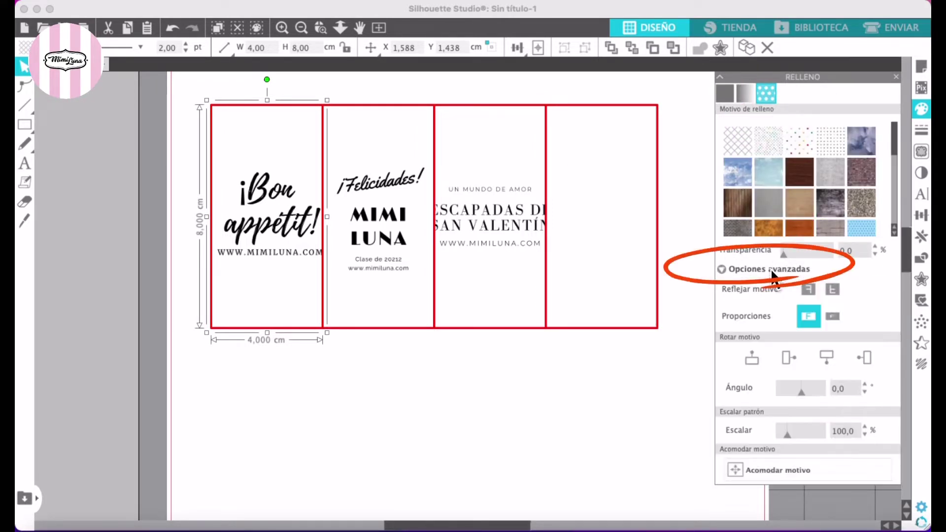
pyautogui.click(761, 471)
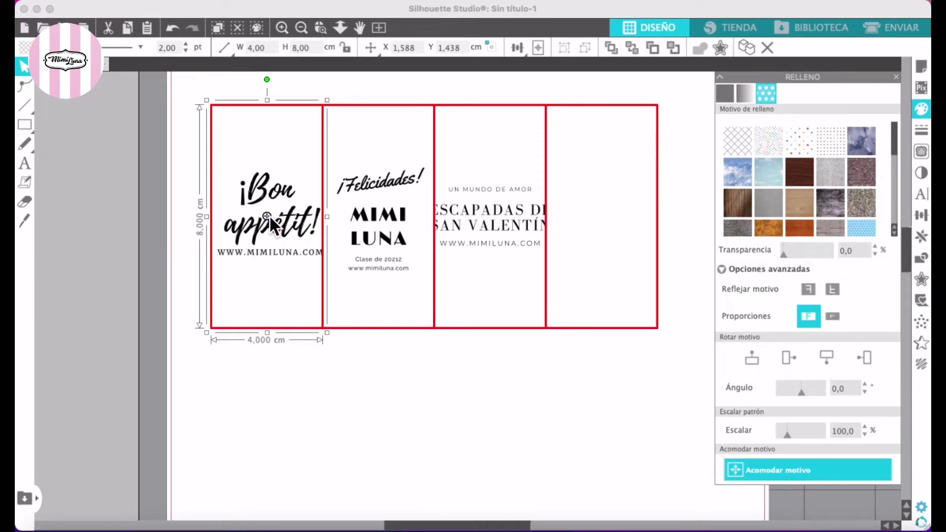
pyautogui.moveTo(268, 217); pyautogui.dragTo(267, 182)
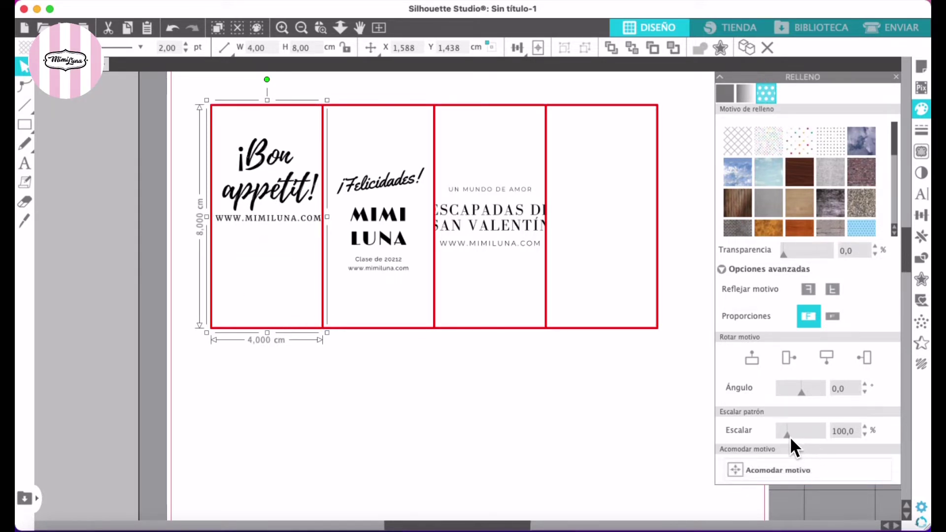
# - Scale the "¡Bon appétit!" pattern to 83% and shift the "¡Felicidades!" pattern upward inside the second rectangle with Acomodar motivo
pyautogui.moveTo(789, 436); pyautogui.dragTo(788, 436)
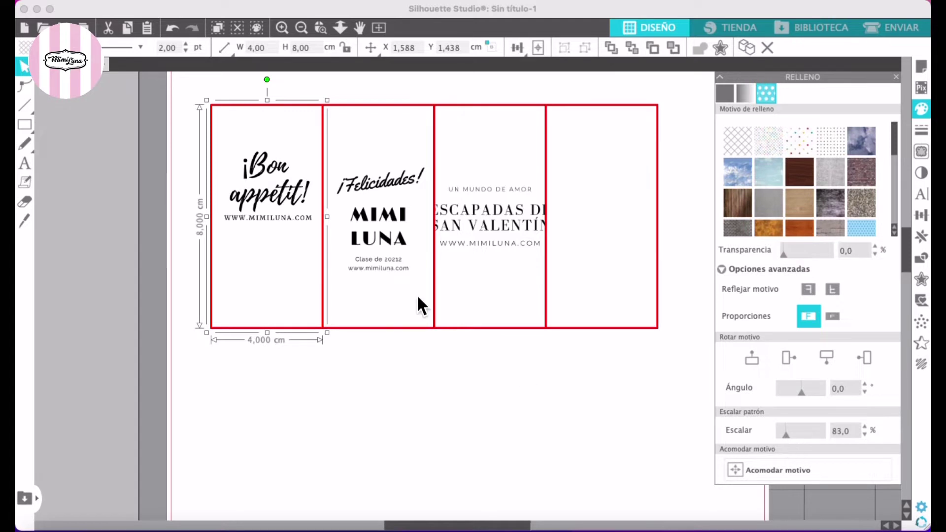
pyautogui.click(370, 191)
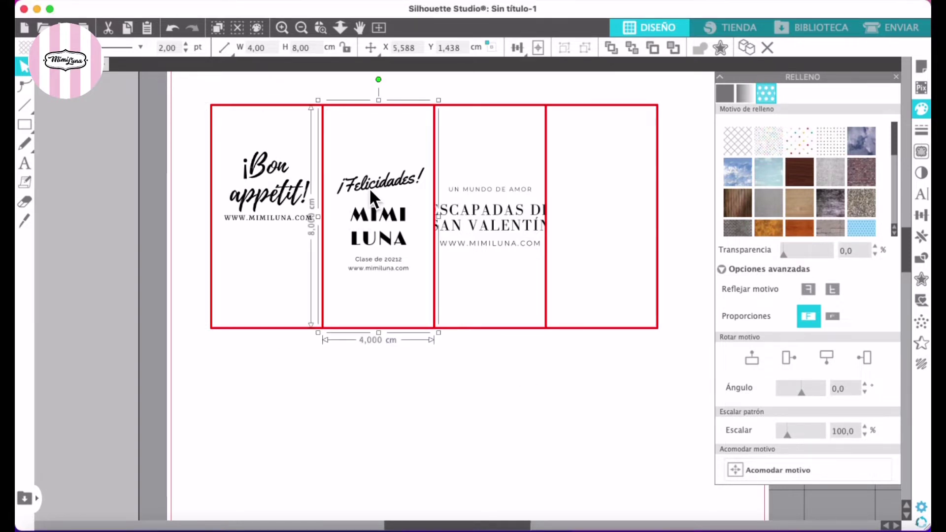
pyautogui.click(784, 463)
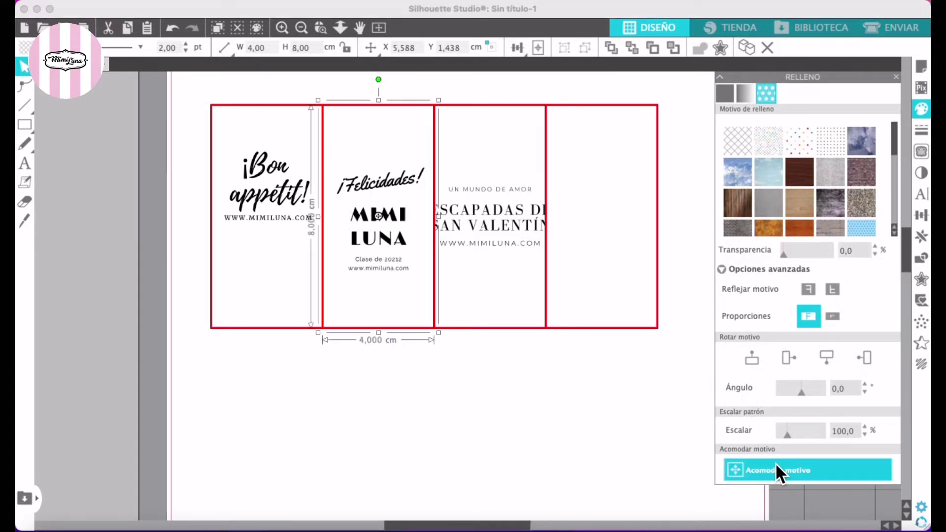
pyautogui.moveTo(382, 216)
pyautogui.mouseDown()
pyautogui.moveTo(380, 179)
pyautogui.moveTo(379, 187)
pyautogui.mouseUp()
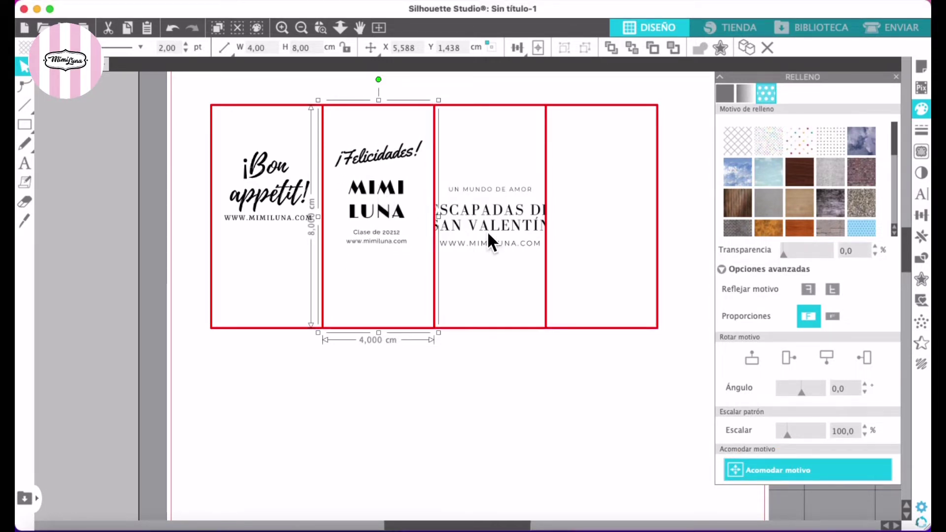
# - Scale the "Escapadas de San Valentín" pattern to 76%, shift it upward inside the third rectangle, and clear the selection
pyautogui.click(503, 227)
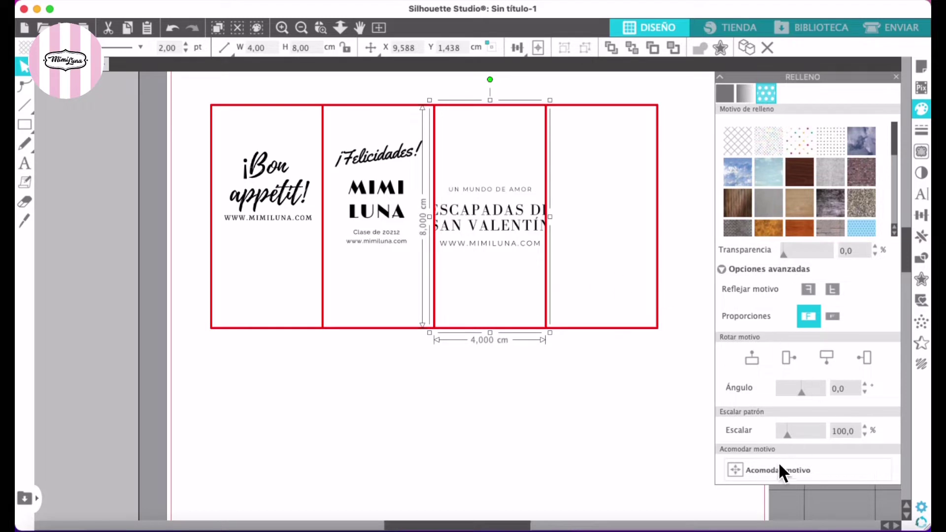
pyautogui.moveTo(788, 437); pyautogui.dragTo(787, 436)
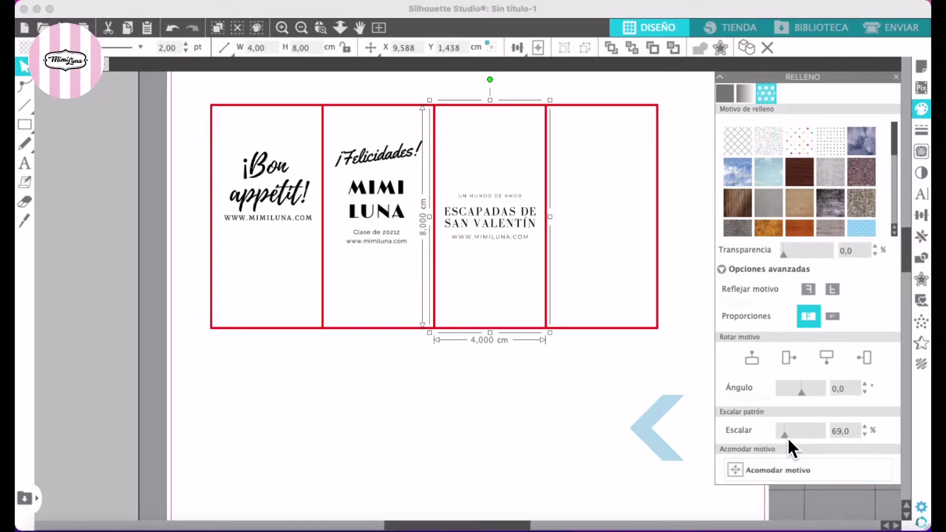
pyautogui.click(785, 468)
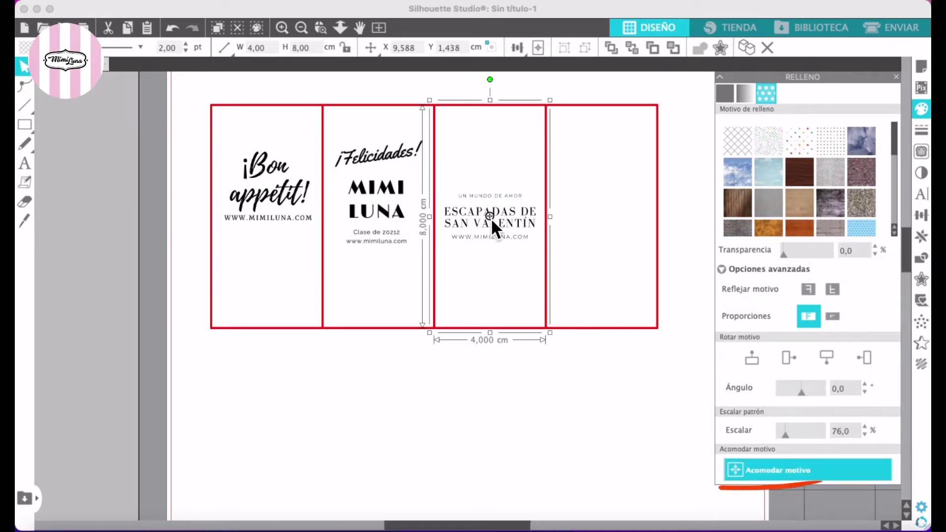
pyautogui.moveTo(491, 217); pyautogui.dragTo(492, 193)
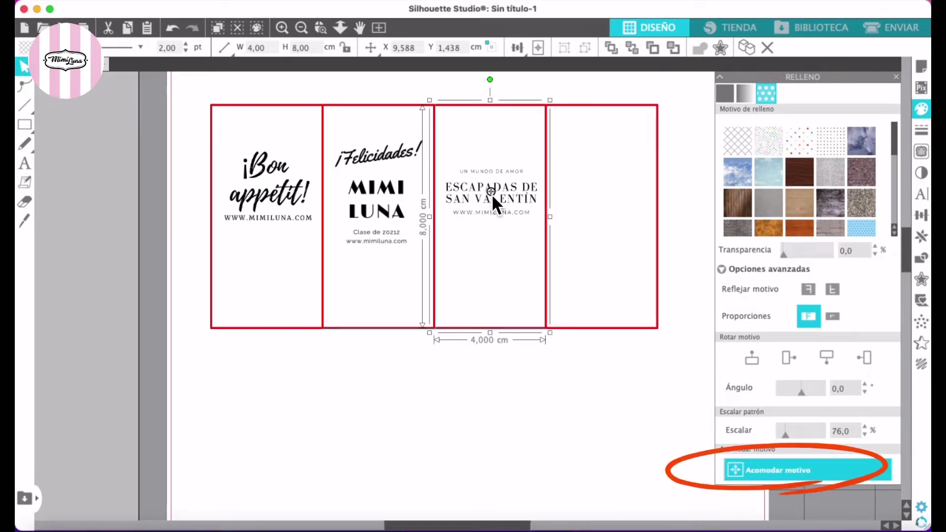
pyautogui.click(540, 380)
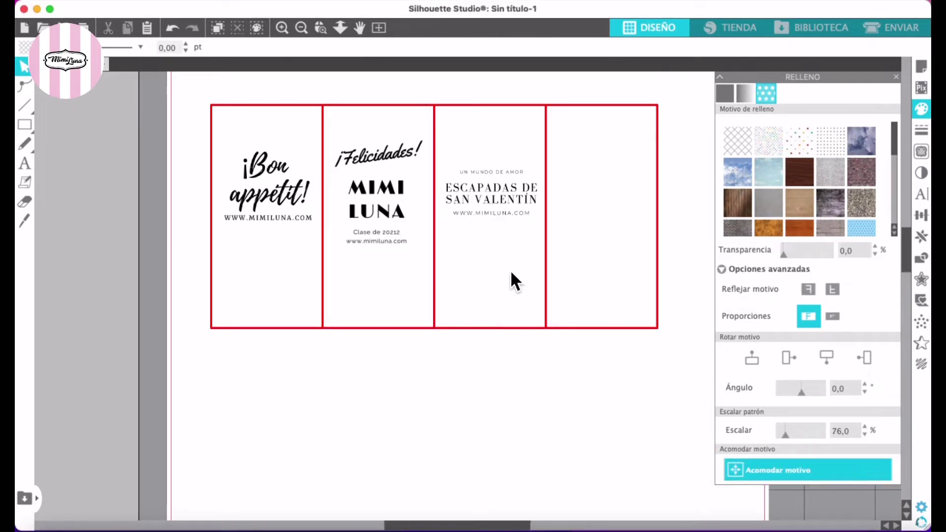
pyautogui.click(512, 207)
pyautogui.click(581, 405)
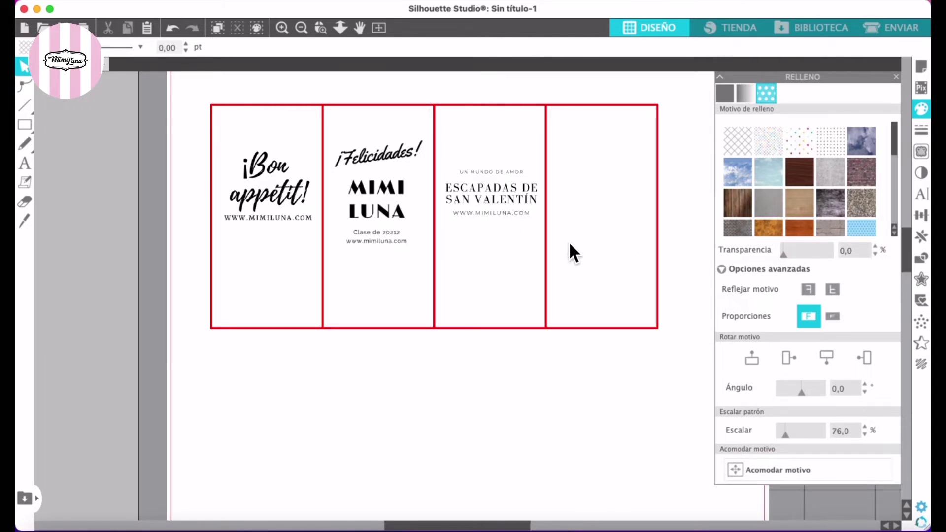
# - Select all four rectangles, set their line color to dark brown, and clear the selection
pyautogui.click(278, 112)
pyautogui.keyDown('shift'); pyautogui.click(368, 113); pyautogui.keyUp('shift')
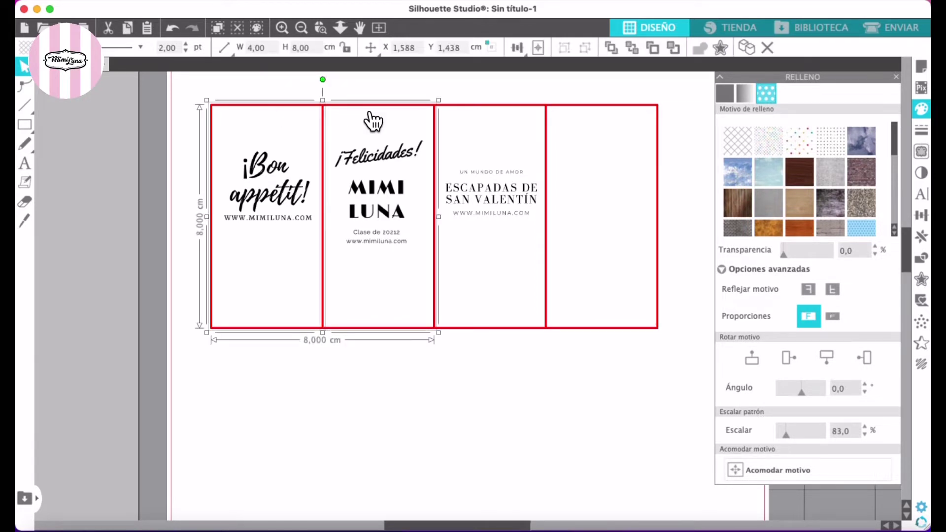
pyautogui.keyDown('shift'); pyautogui.click(462, 109); pyautogui.keyUp('shift')
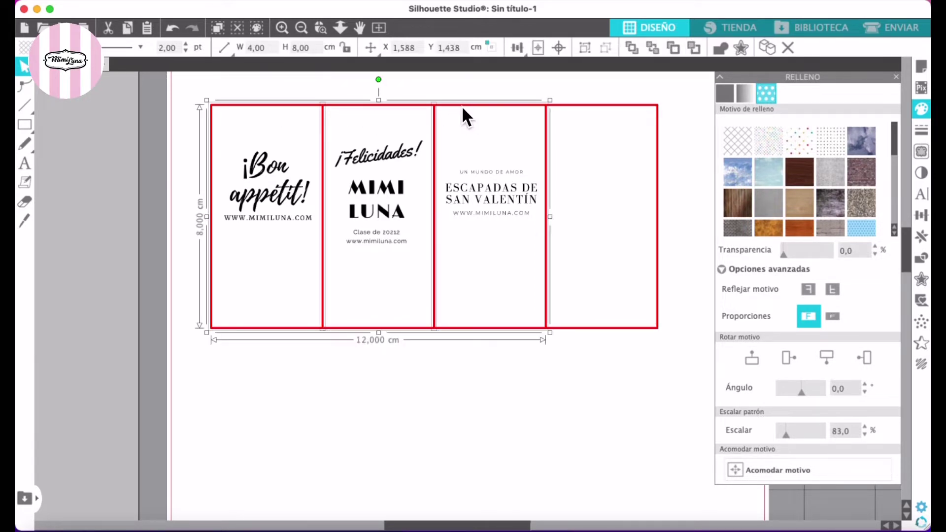
pyautogui.keyDown('shift'); pyautogui.click(571, 121); pyautogui.keyUp('shift')
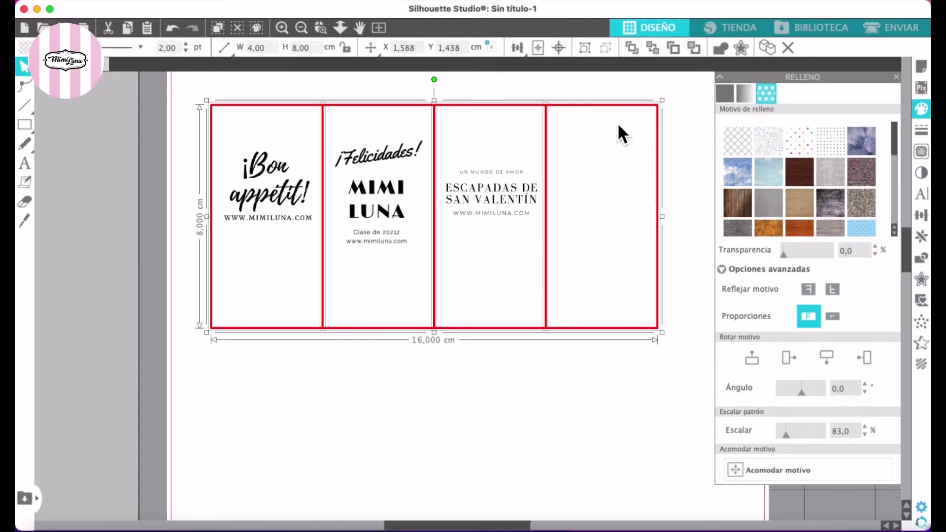
pyautogui.click(923, 131)
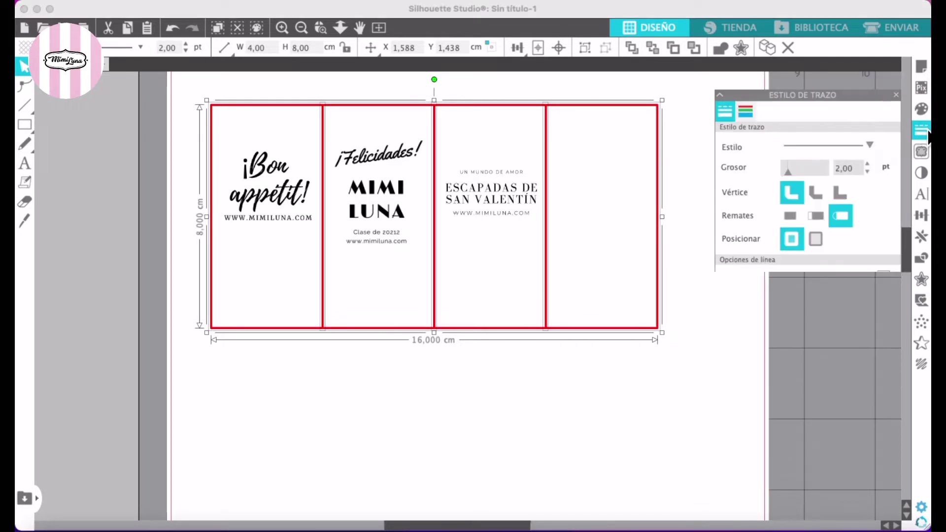
pyautogui.click(751, 99)
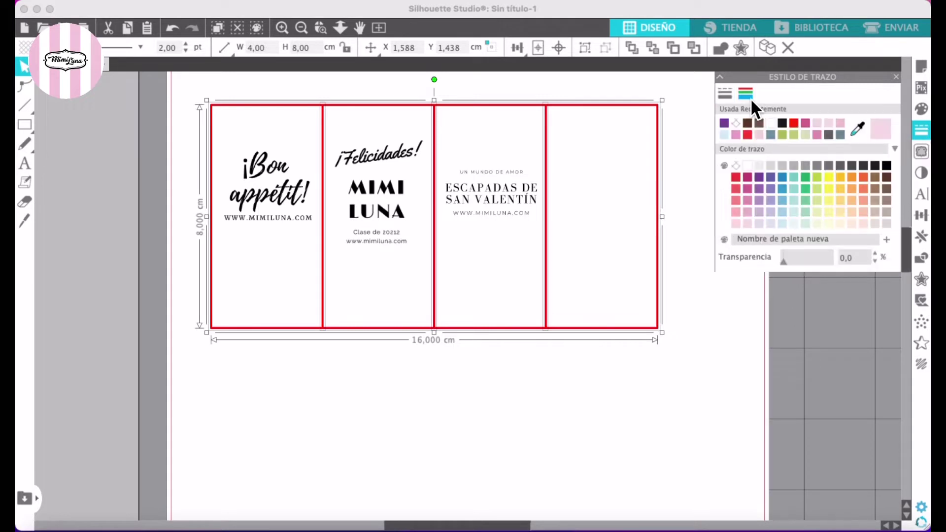
pyautogui.click(788, 124)
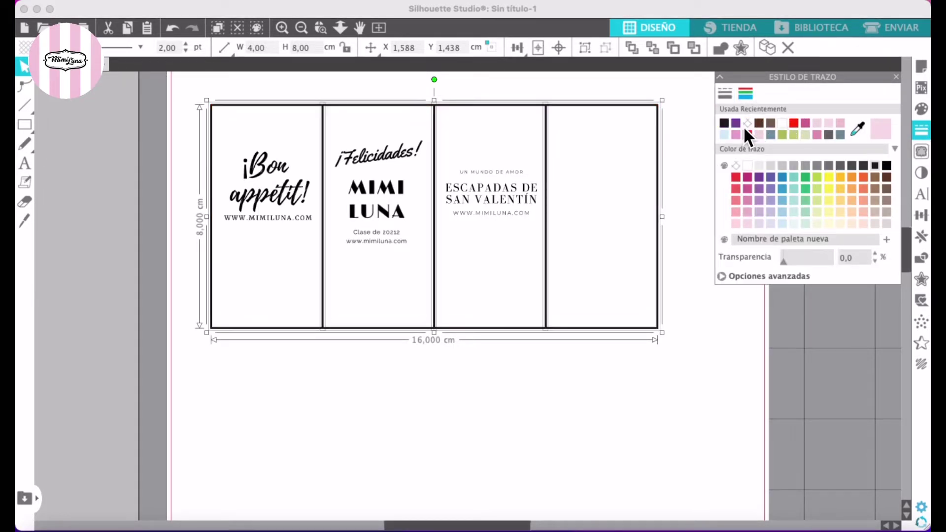
pyautogui.click(759, 123)
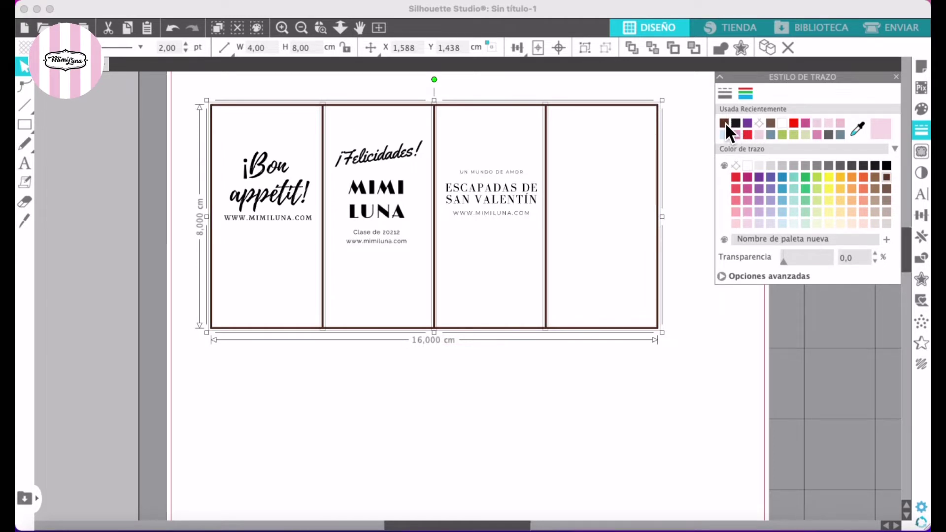
pyautogui.click(200, 439)
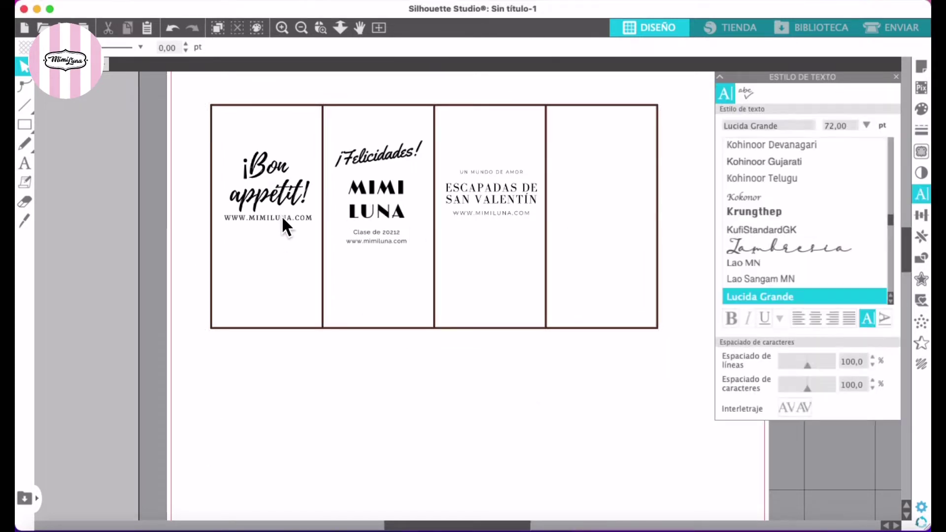
# - Insert Agregar un título-3.png from the desktop onto the page, below the row of rectangles
pyautogui.click(285, 200)
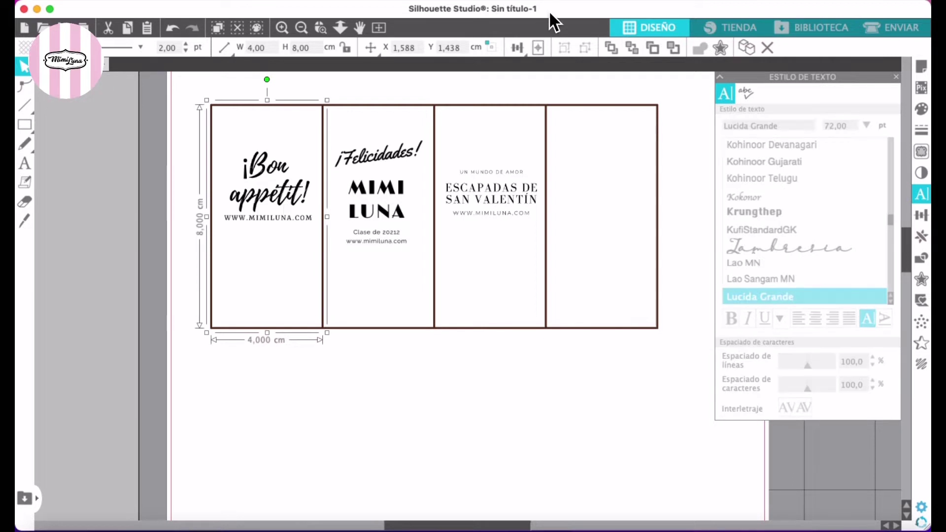
pyautogui.moveTo(551, 14); pyautogui.dragTo(473, 4)
pyautogui.click(400, 441)
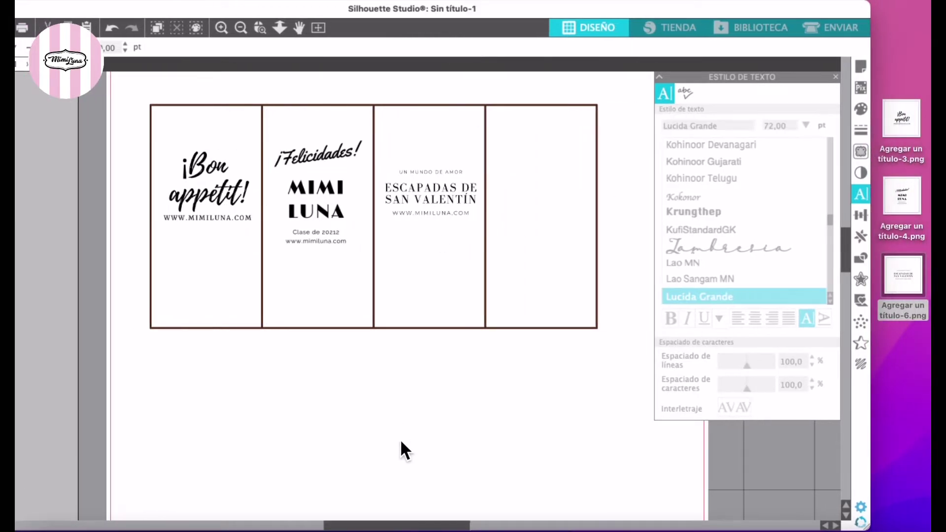
pyautogui.scroll(-4, 400, 441)
pyautogui.moveTo(910, 115); pyautogui.dragTo(400, 378)
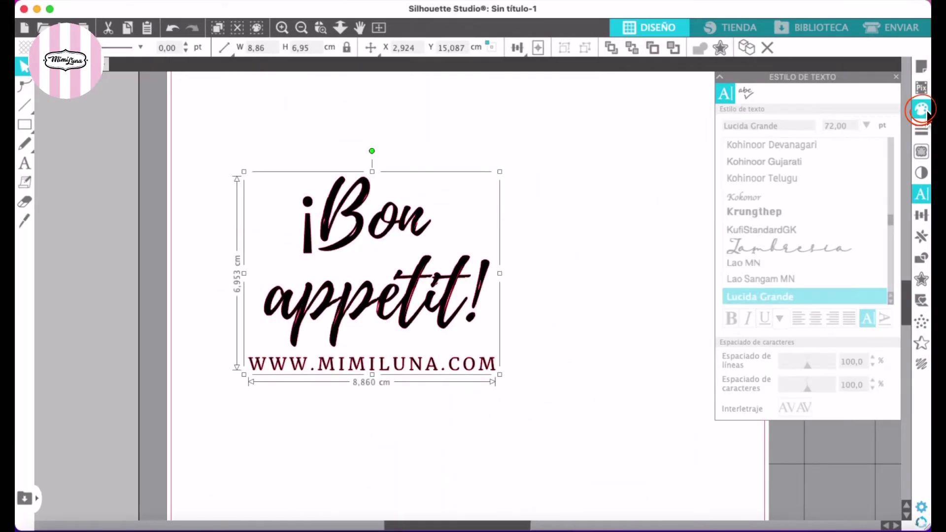
# - Try pink, magenta, purple, blue, green, lime and orange fills on the inserted "¡Bon appétit!" design, finishing with dark brown
pyautogui.click(922, 109)
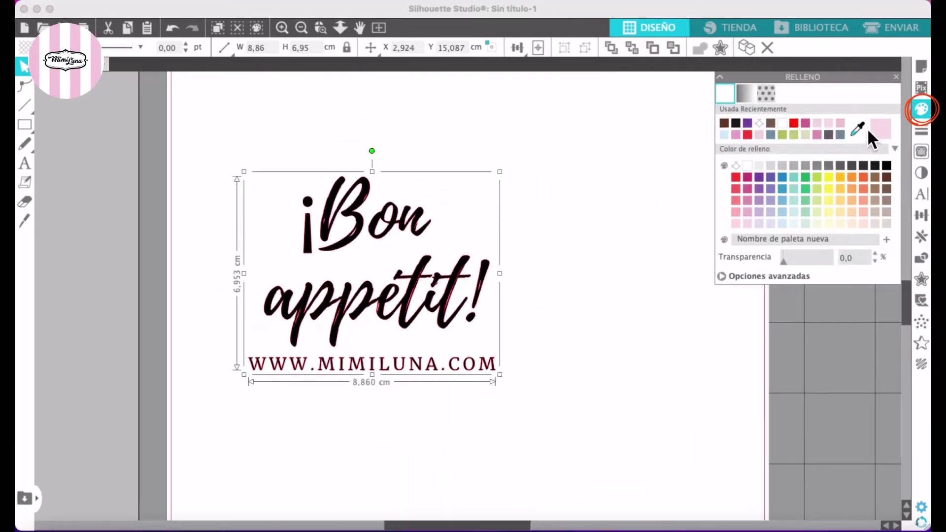
pyautogui.click(879, 130)
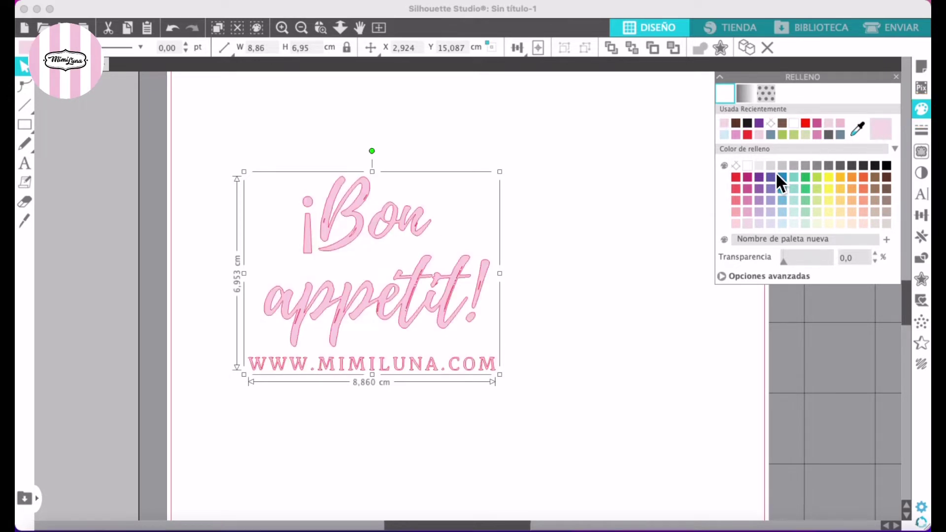
pyautogui.click(747, 176)
pyautogui.click(760, 178)
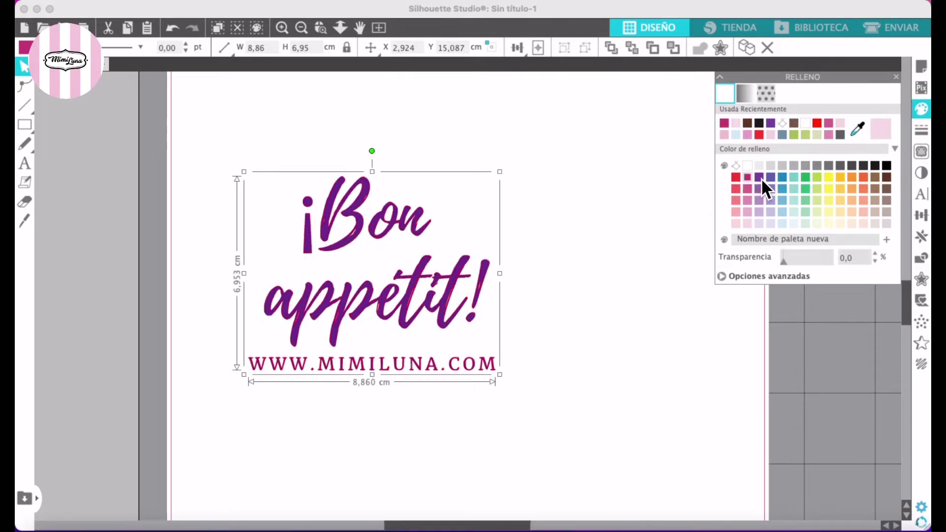
pyautogui.click(782, 179)
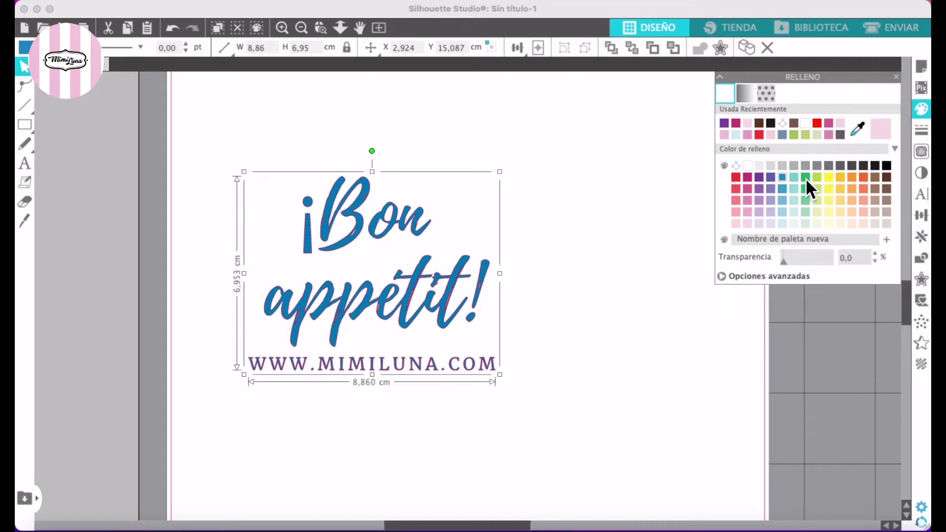
pyautogui.click(806, 179)
pyautogui.click(821, 180)
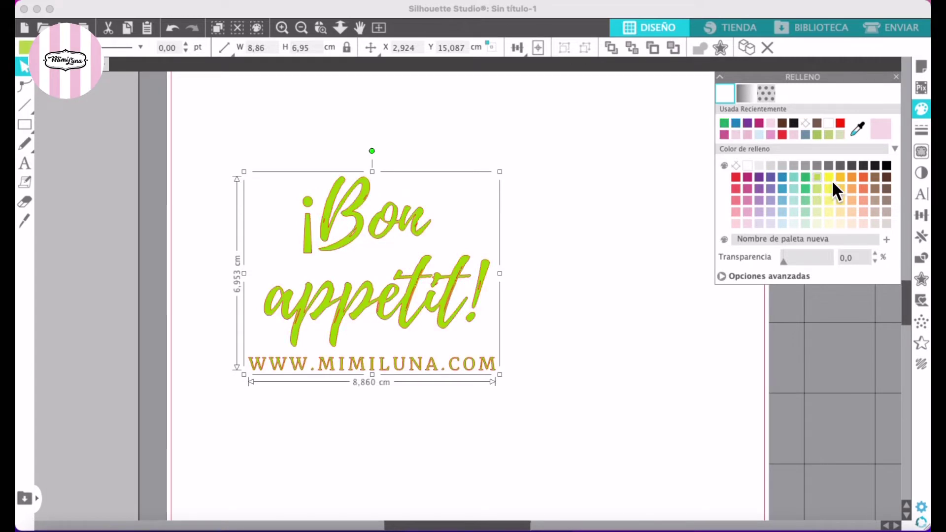
pyautogui.click(865, 178)
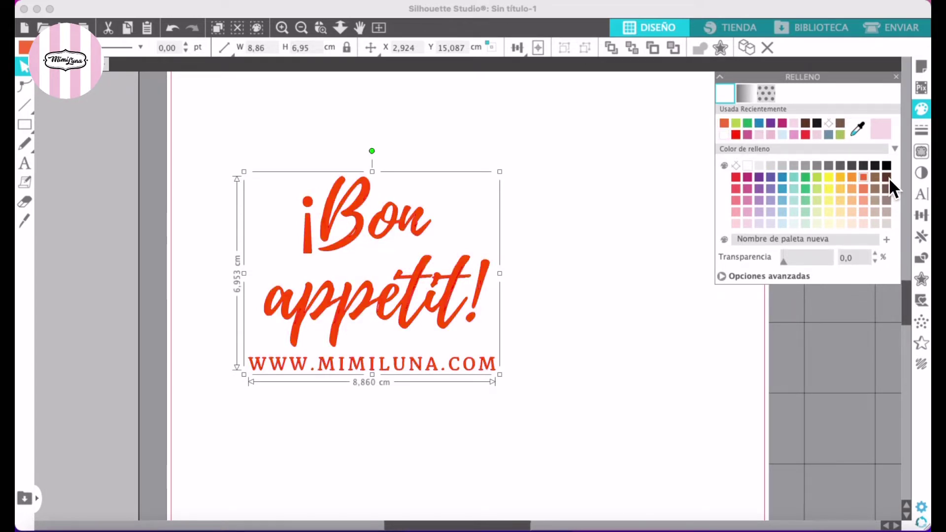
pyautogui.click(886, 177)
# - Try a magenta fill on the first rectangle, undo it, and set the rectangle to no fill
pyautogui.scroll(3, 382, 284)
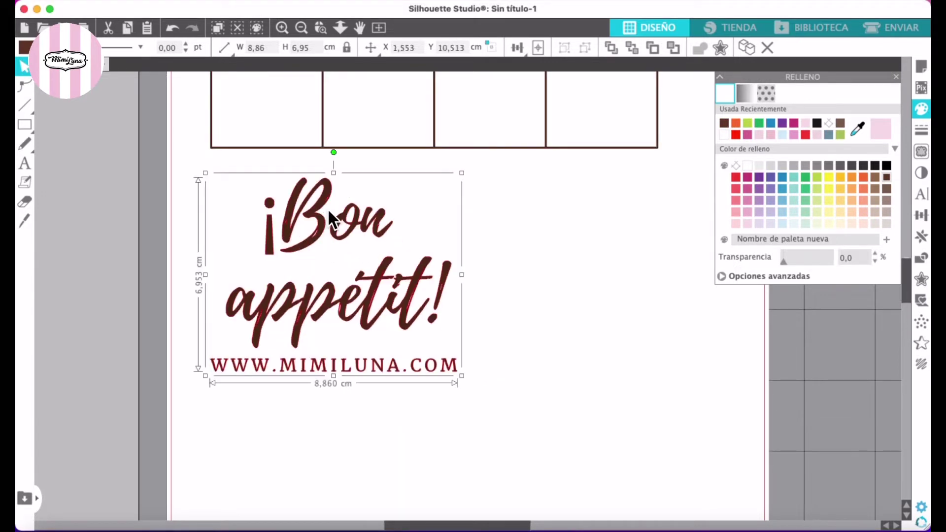
pyautogui.scroll(3, 305, 197)
pyautogui.click(250, 144)
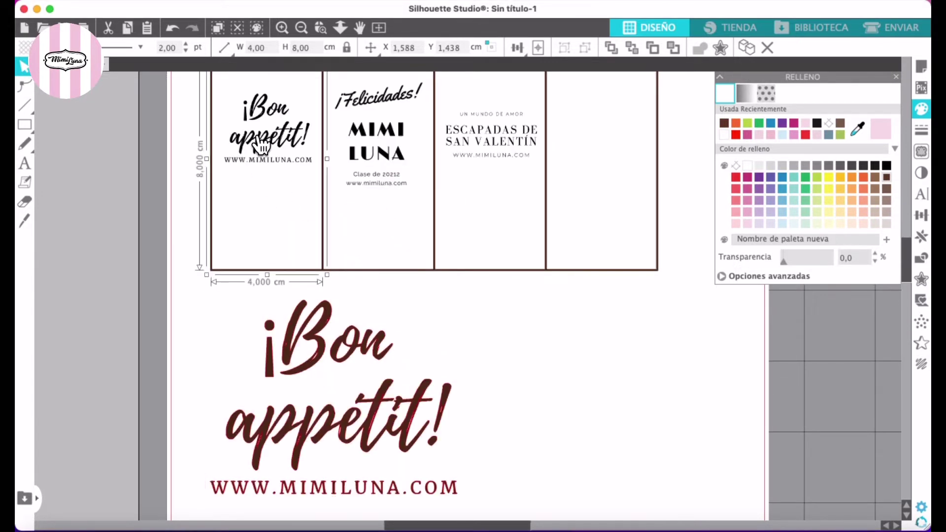
pyautogui.click(746, 176)
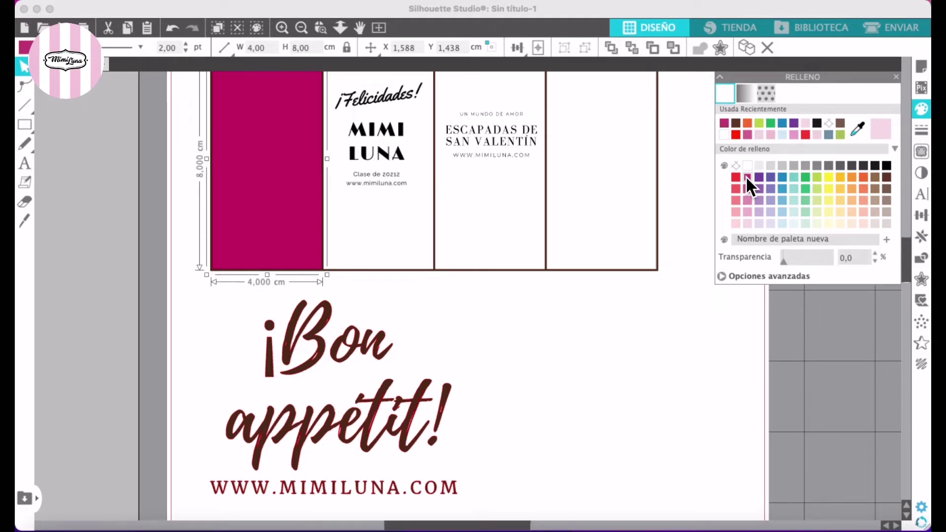
pyautogui.press('super+z')
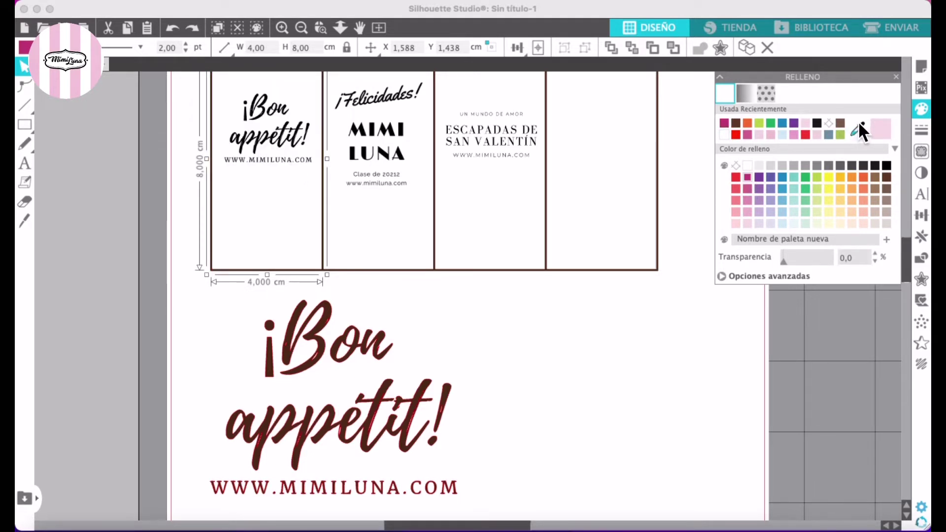
pyautogui.click(831, 126)
# - Scale the brown "¡Bon appétit!" design down to about 2.90 × 2.27 cm and place it centered in the upper part of the first rectangle
pyautogui.click(359, 349)
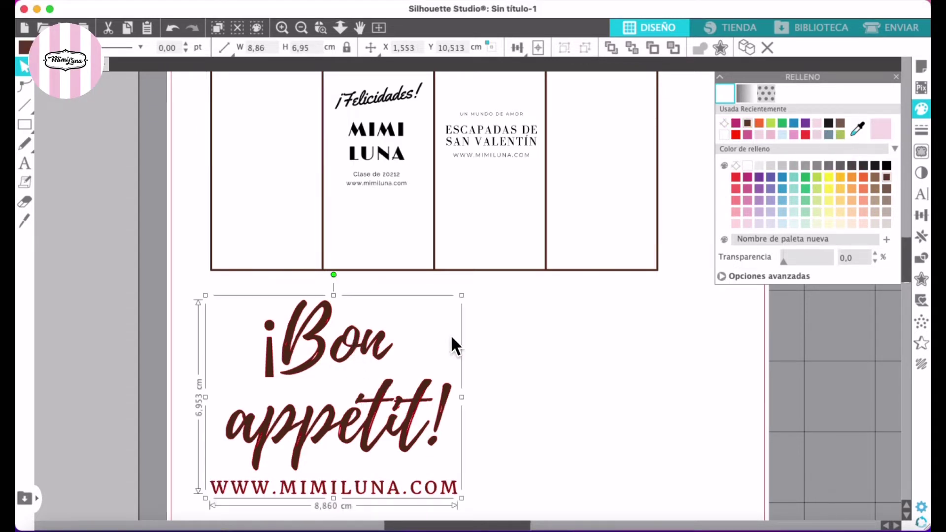
pyautogui.click(461, 296)
pyautogui.click(392, 369)
pyautogui.moveTo(464, 296); pyautogui.dragTo(274, 105)
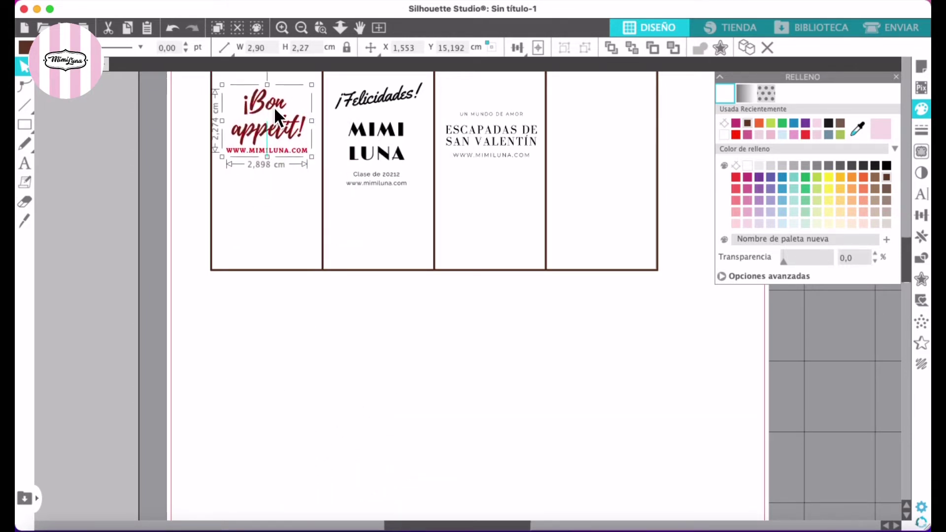
pyautogui.scroll(3, 283, 158)
pyautogui.moveTo(284, 161); pyautogui.dragTo(283, 161)
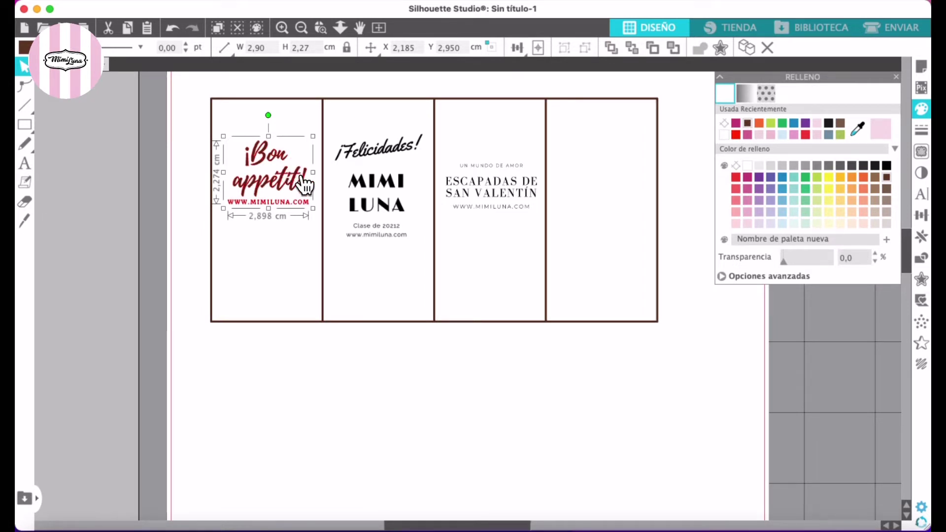
# - Set the line color of the "¡Bon appétit!" design to the same dark brown and clear the selection
pyautogui.click(921, 132)
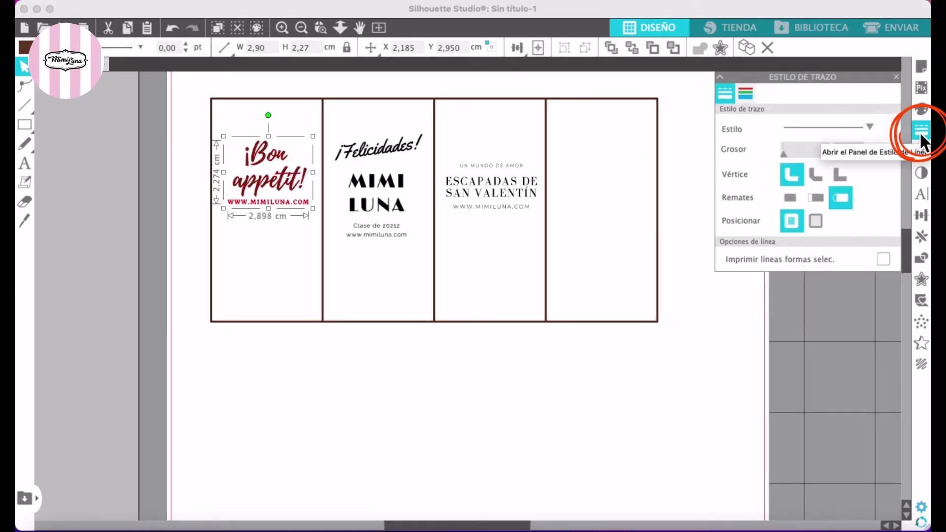
pyautogui.click(745, 93)
pyautogui.click(746, 123)
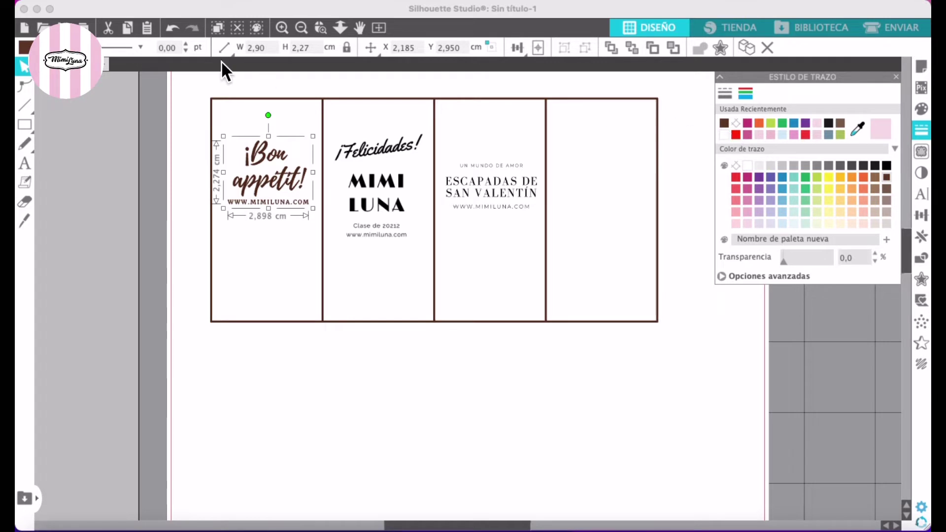
pyautogui.click(156, 104)
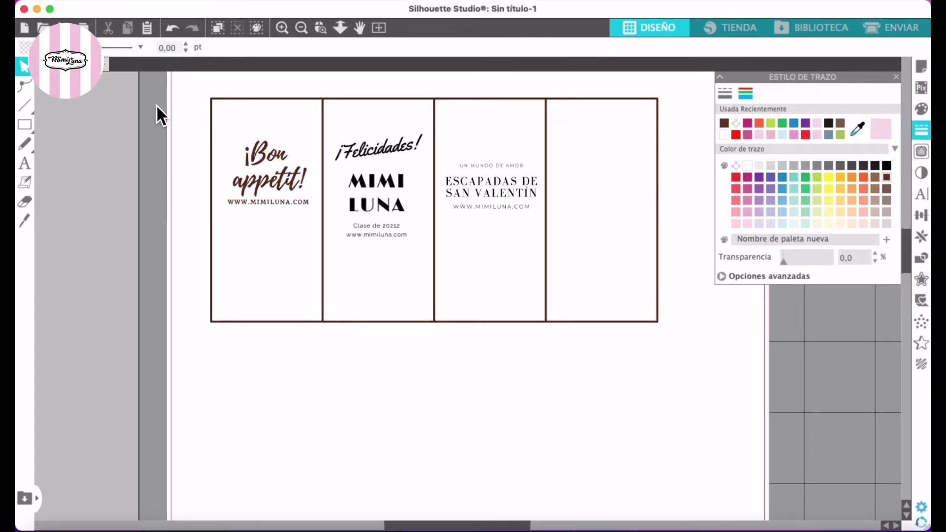